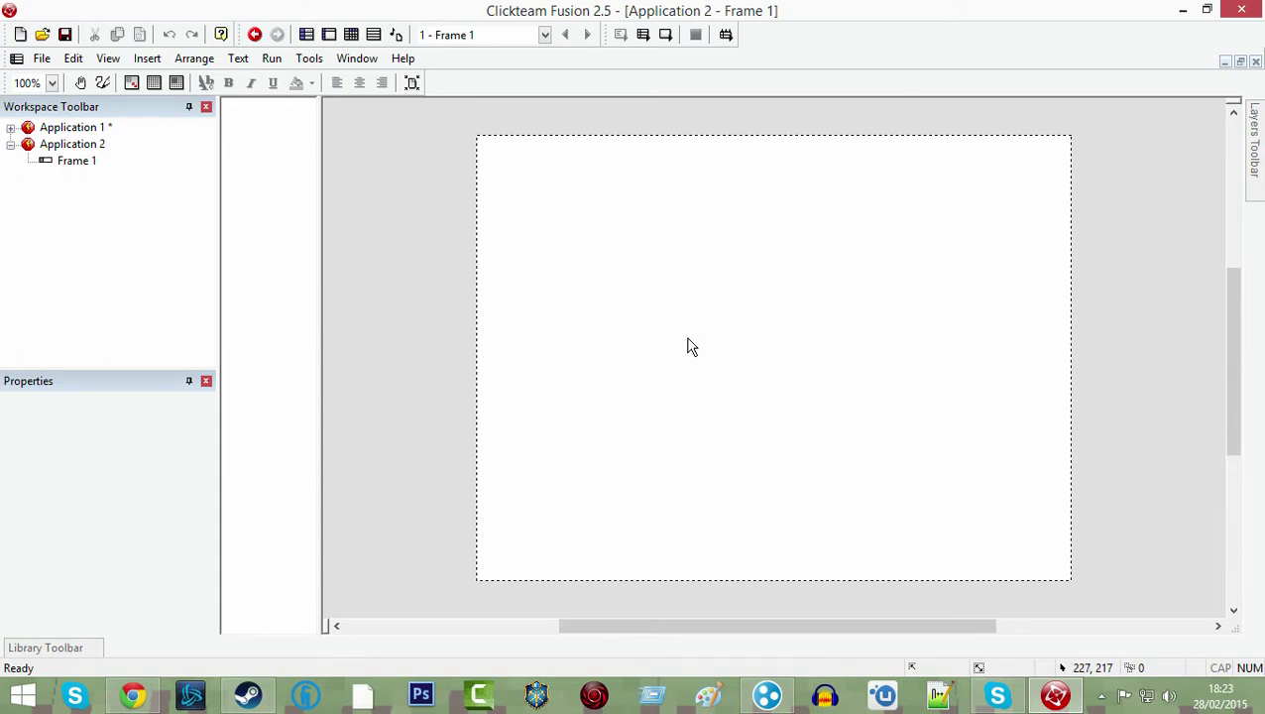
Insert a new Active object into the frame and open its image editor
{"action": "double_click", "coordinate": [621, 497]}
{"action": "double_click", "coordinate": [591, 256]}
{"action": "left_click", "coordinate": [669, 392]}
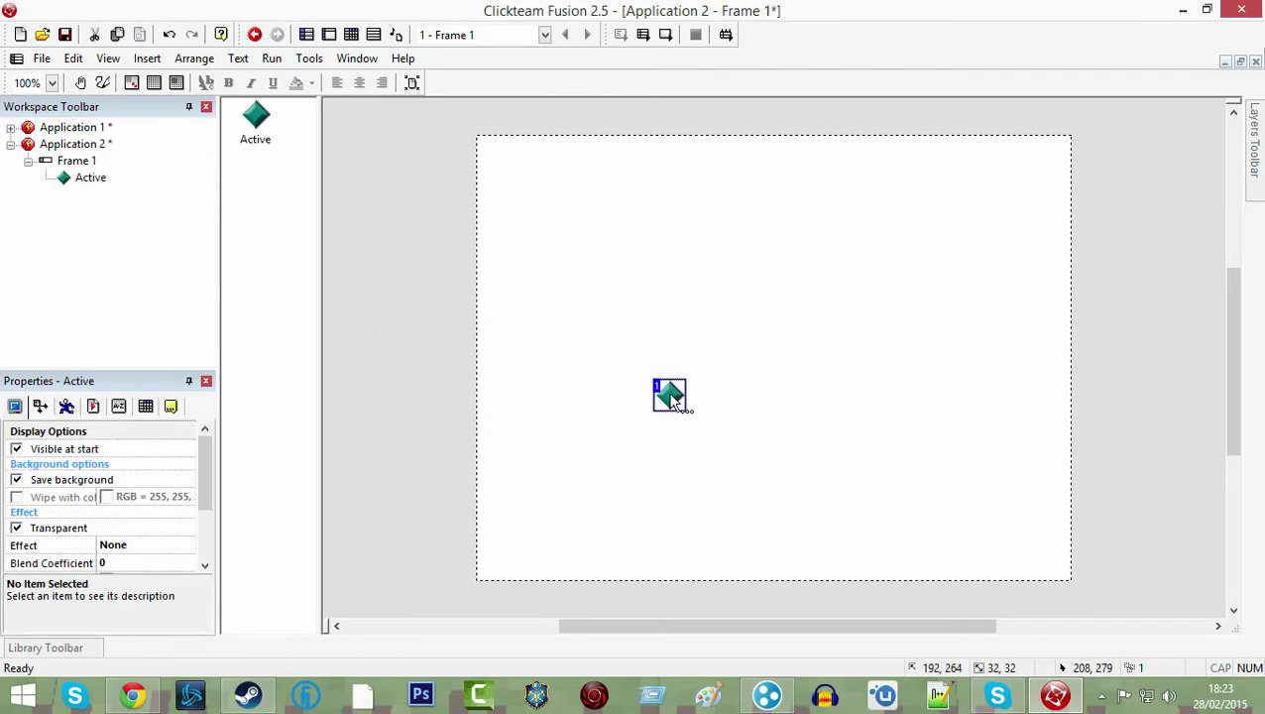
{"action": "double_click", "coordinate": [669, 393]}
Clear the image, draw a tall red rectangle outline, and crop to it
{"action": "left_click", "coordinate": [398, 133]}
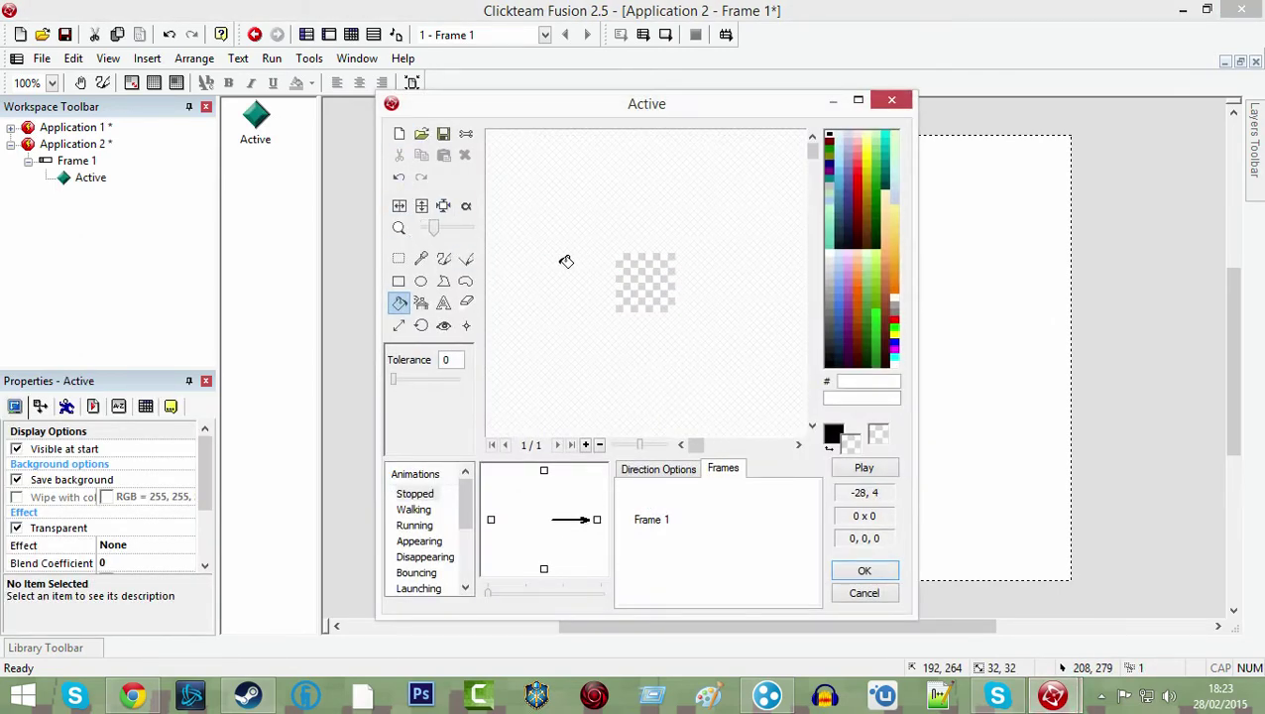
{"action": "scroll", "coordinate": [565, 258], "scroll_direction": "up", "scroll_amount": 1}
{"action": "scroll", "coordinate": [565, 257], "scroll_direction": "up", "scroll_amount": 1}
{"action": "left_click", "coordinate": [398, 281]}
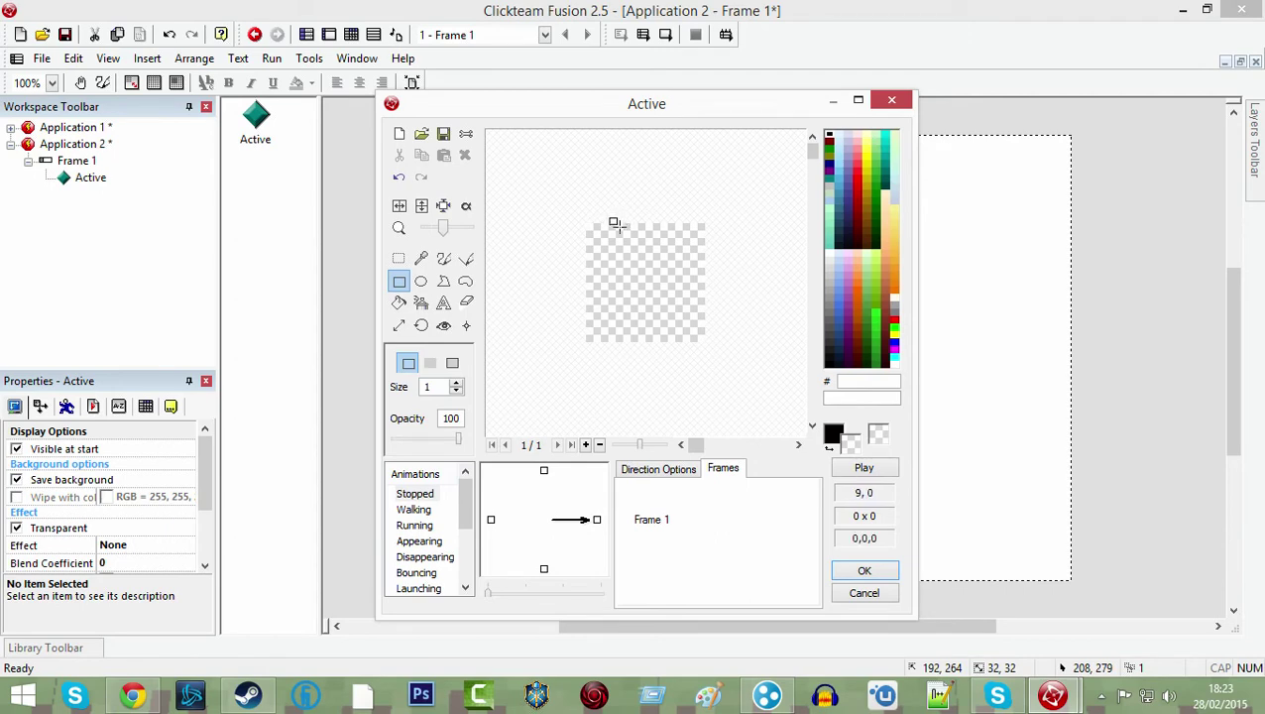
{"action": "left_click", "coordinate": [856, 171]}
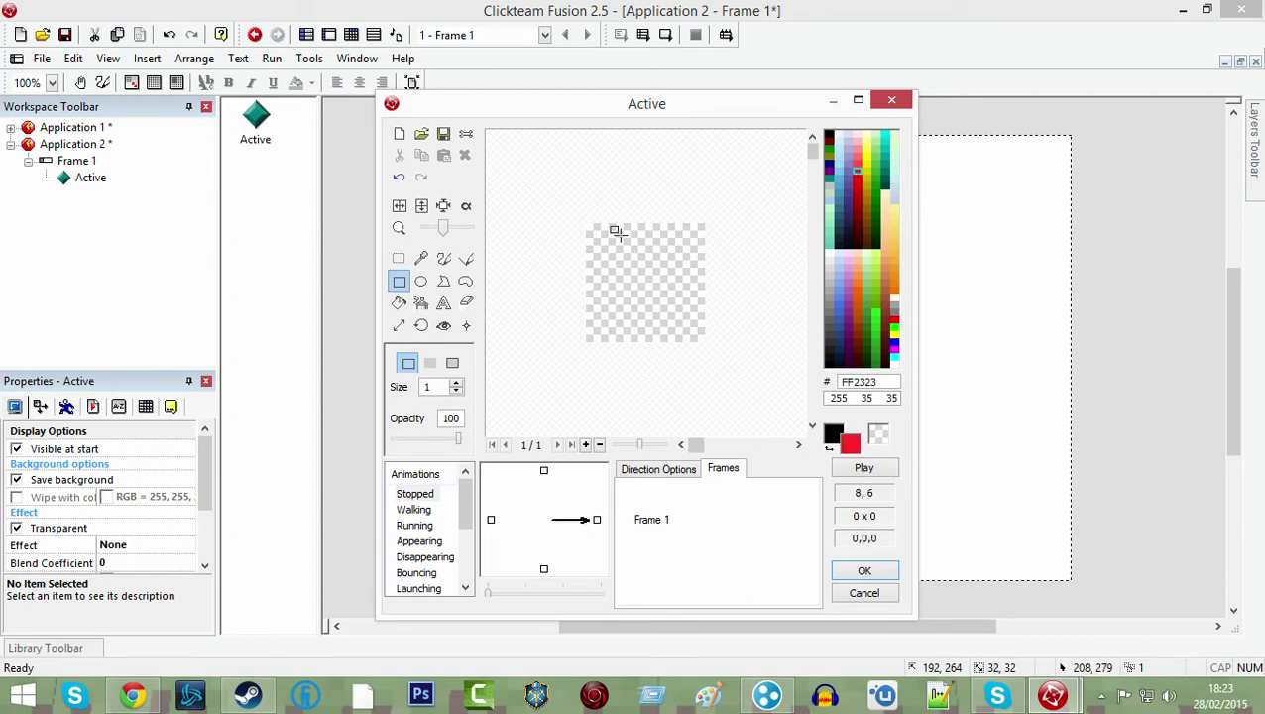
{"action": "left_click_drag", "start_coordinate": [608, 223], "coordinate": [659, 338]}
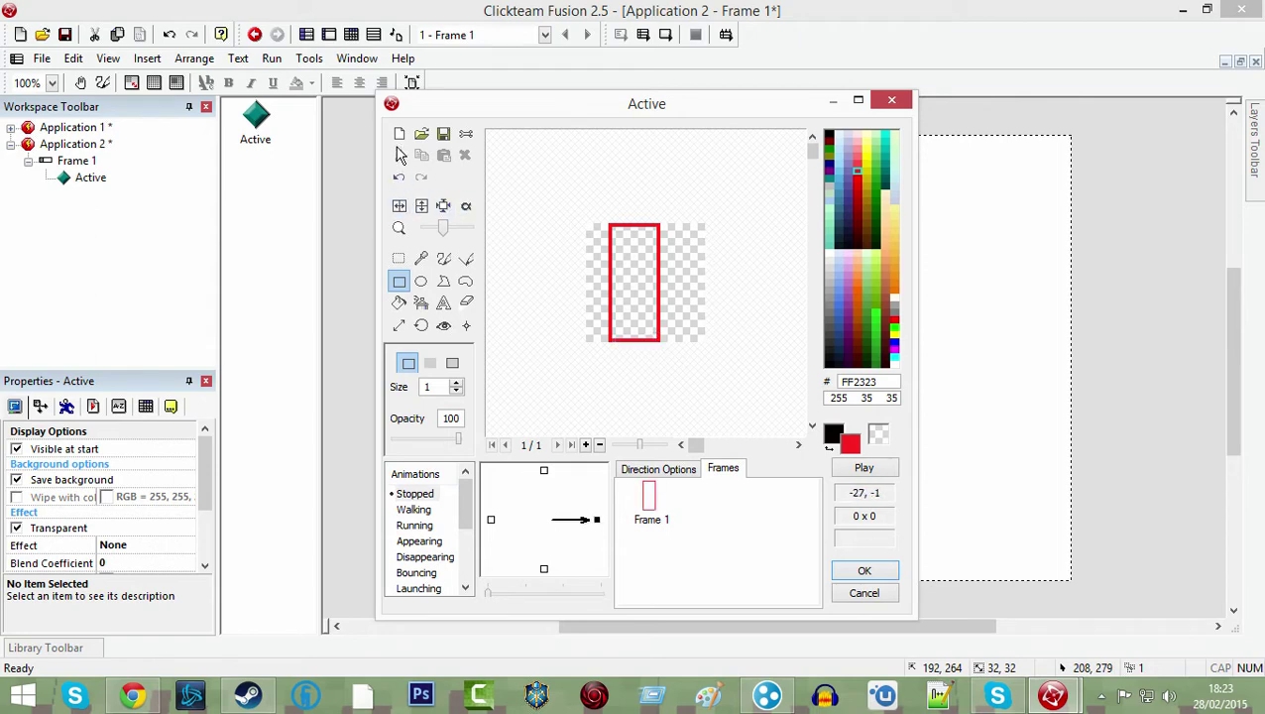
{"action": "left_click", "coordinate": [399, 176]}
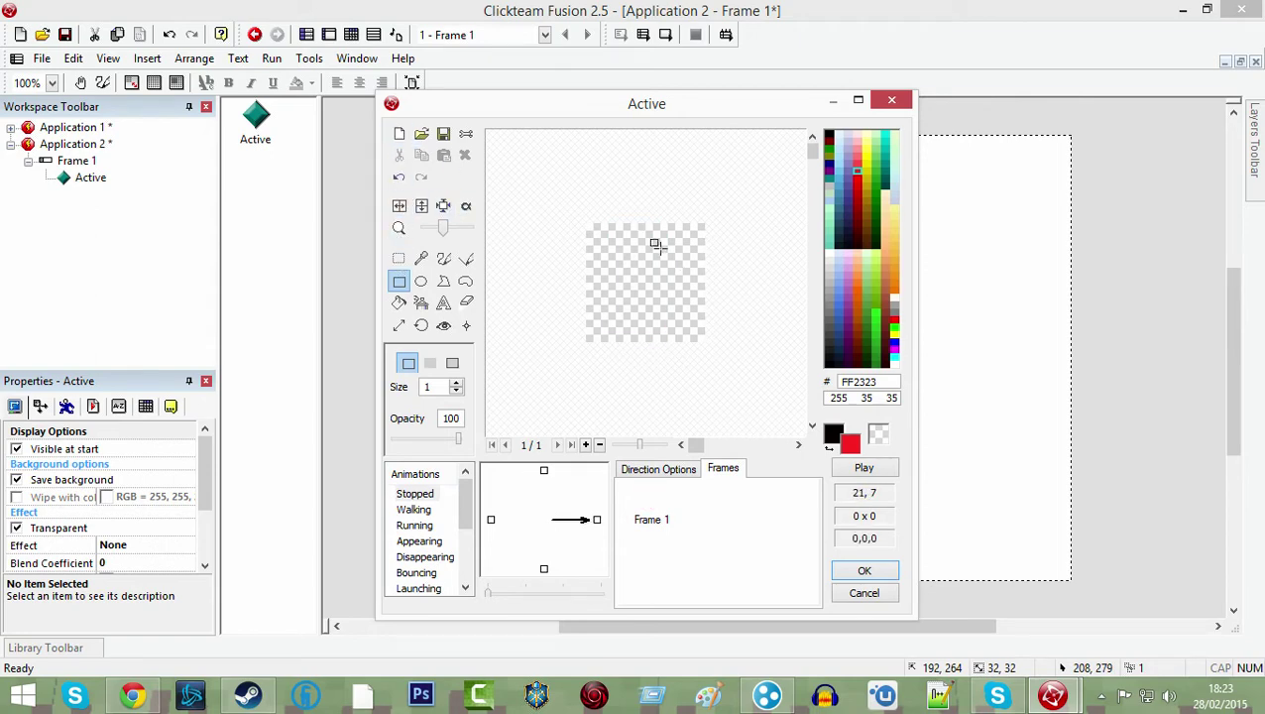
{"action": "left_click_drag", "start_coordinate": [620, 223], "coordinate": [667, 350]}
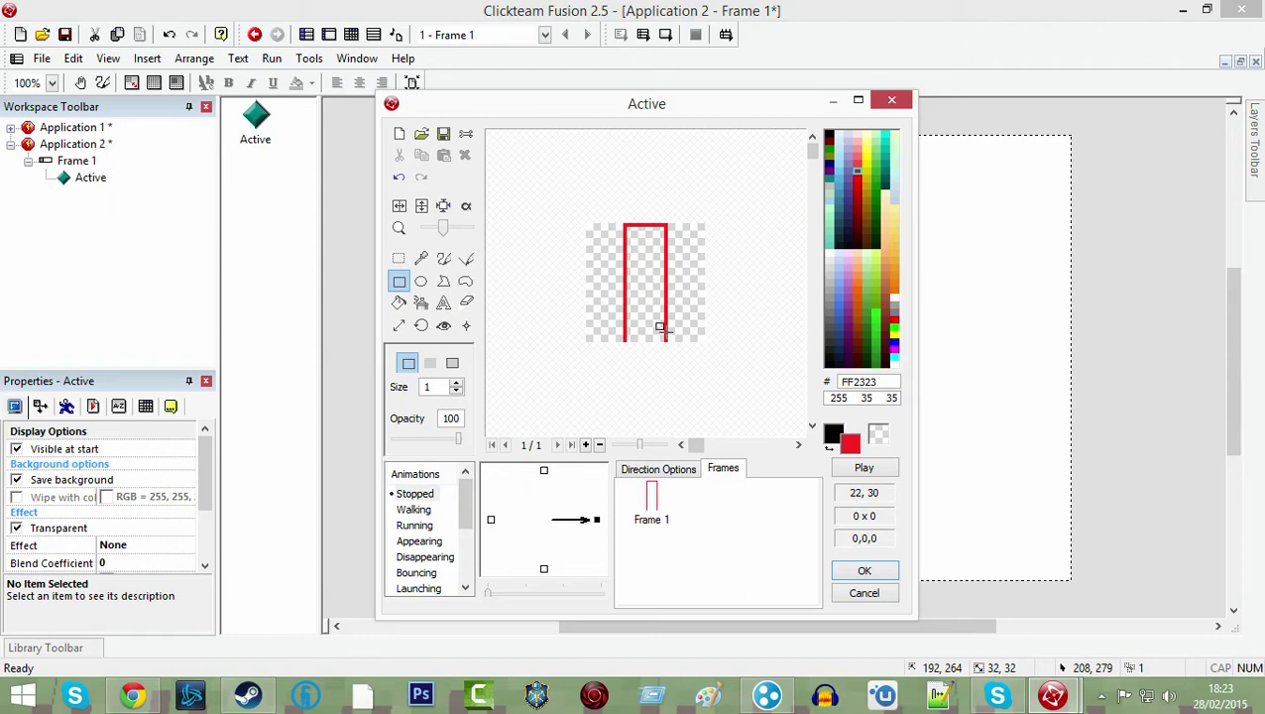
{"action": "left_click", "coordinate": [445, 207]}
Fill the rectangle solid red and shift its hot spot one pixel left
{"action": "left_click", "coordinate": [399, 303]}
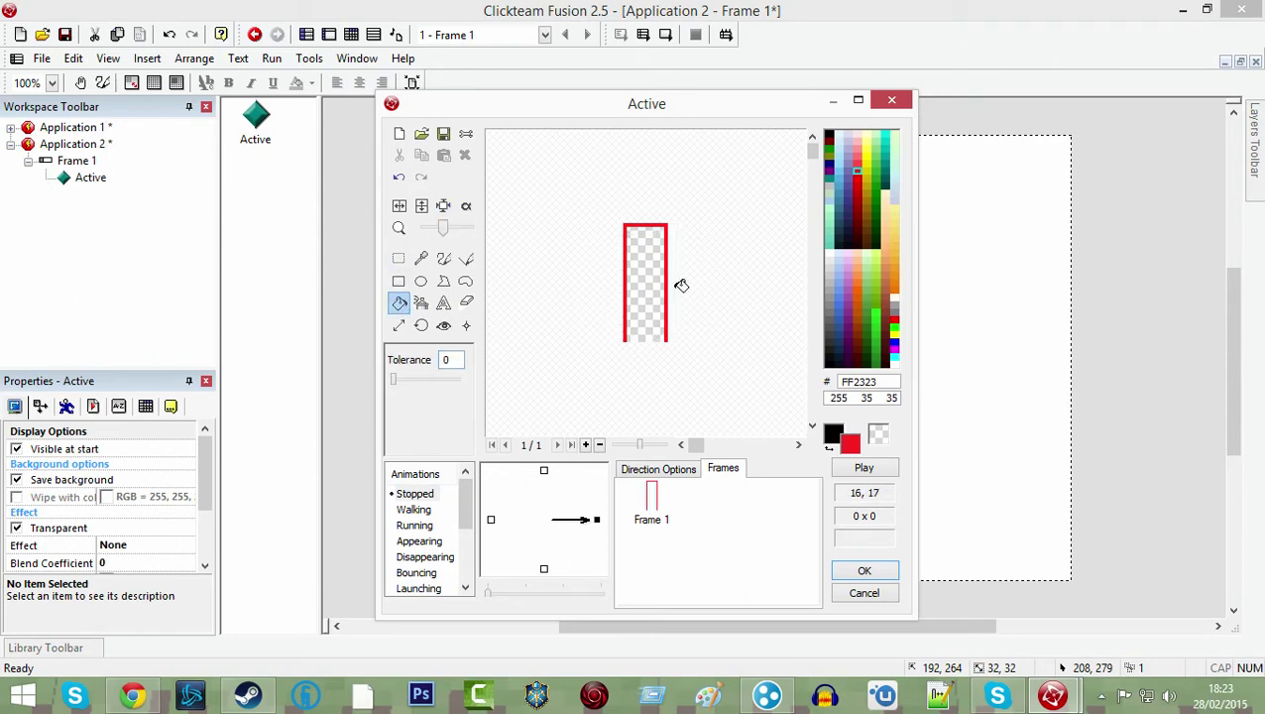
{"action": "left_click", "coordinate": [665, 287]}
{"action": "left_click", "coordinate": [446, 327]}
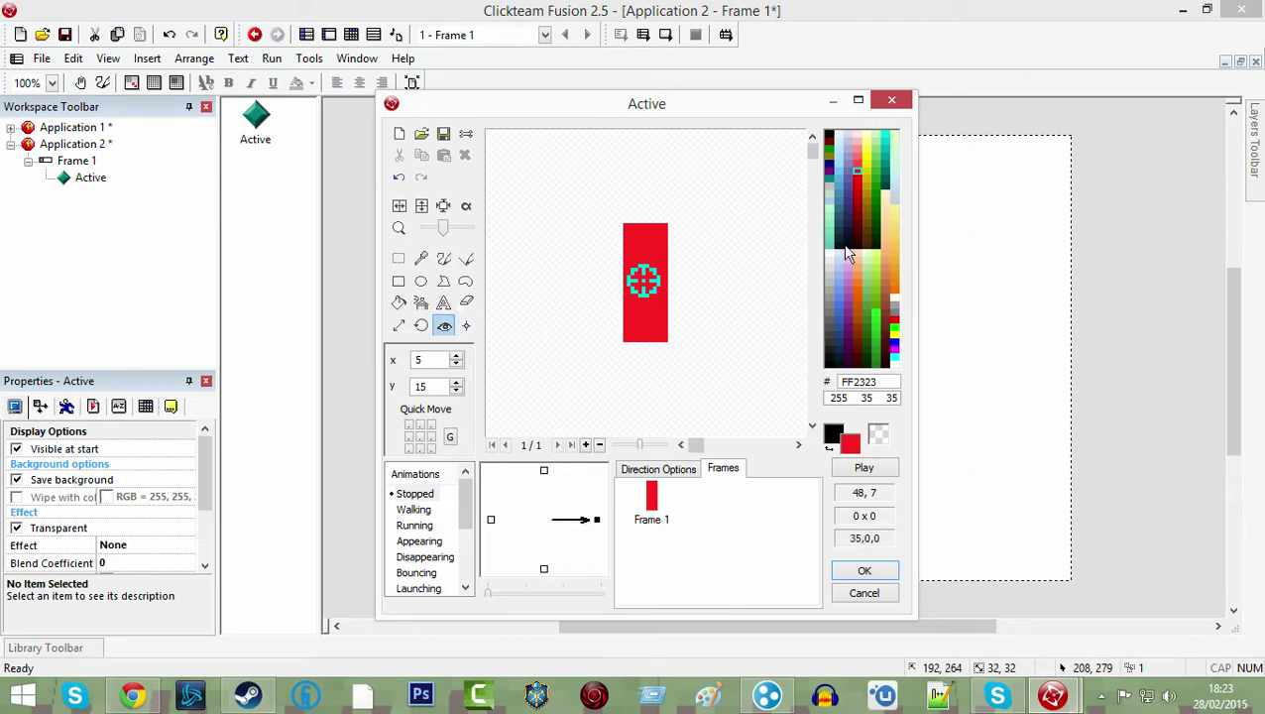
{"action": "left_click", "coordinate": [643, 344]}
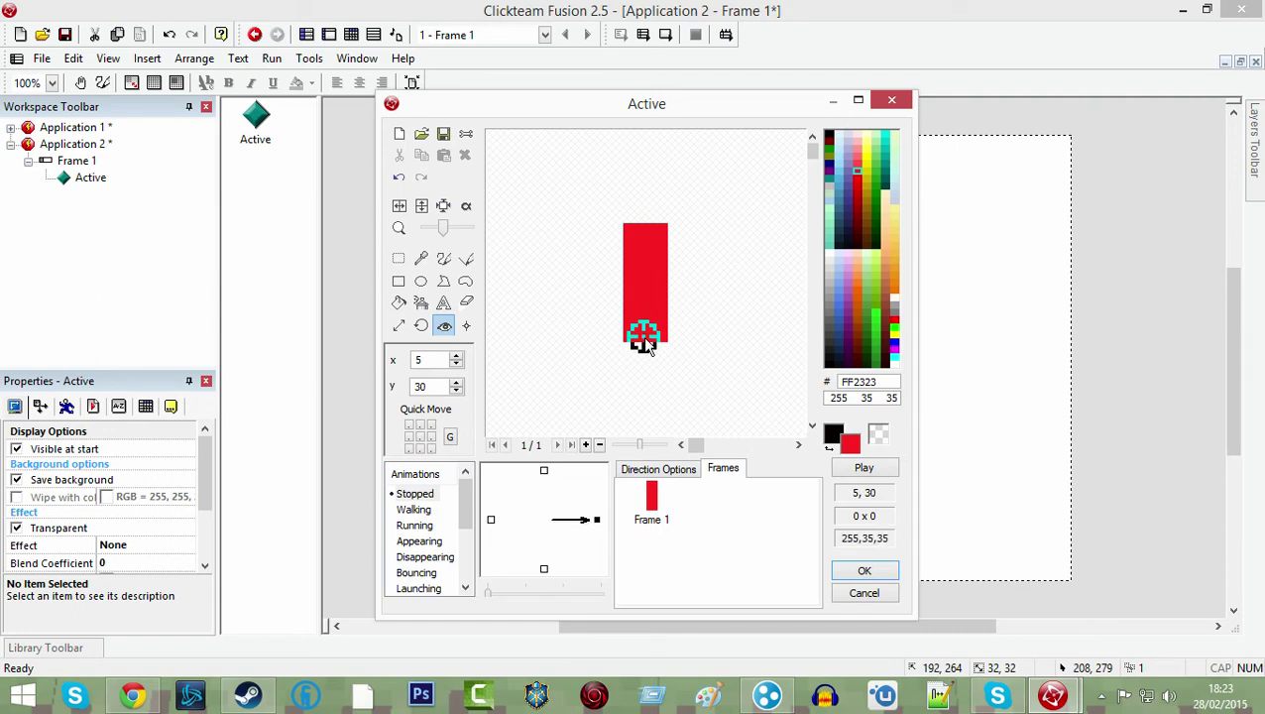
Place the action point on the red body and accept the image
{"action": "left_click", "coordinate": [466, 329]}
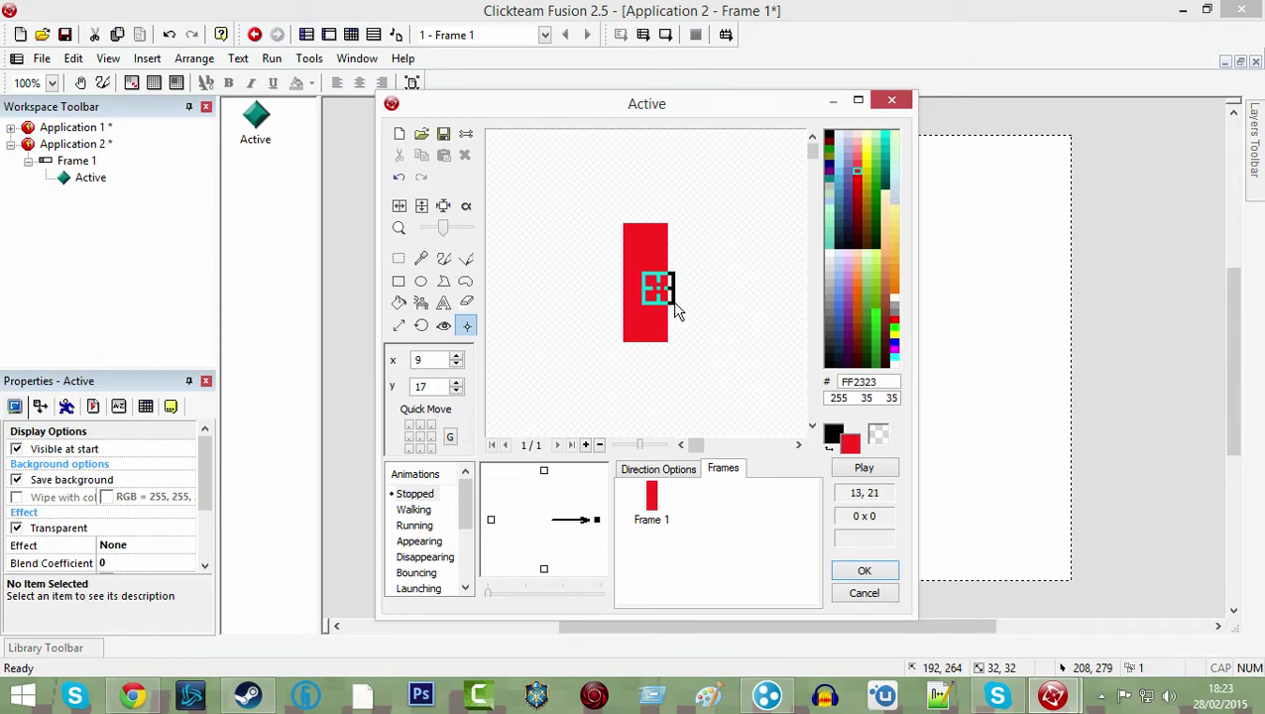
{"action": "left_click", "coordinate": [672, 290]}
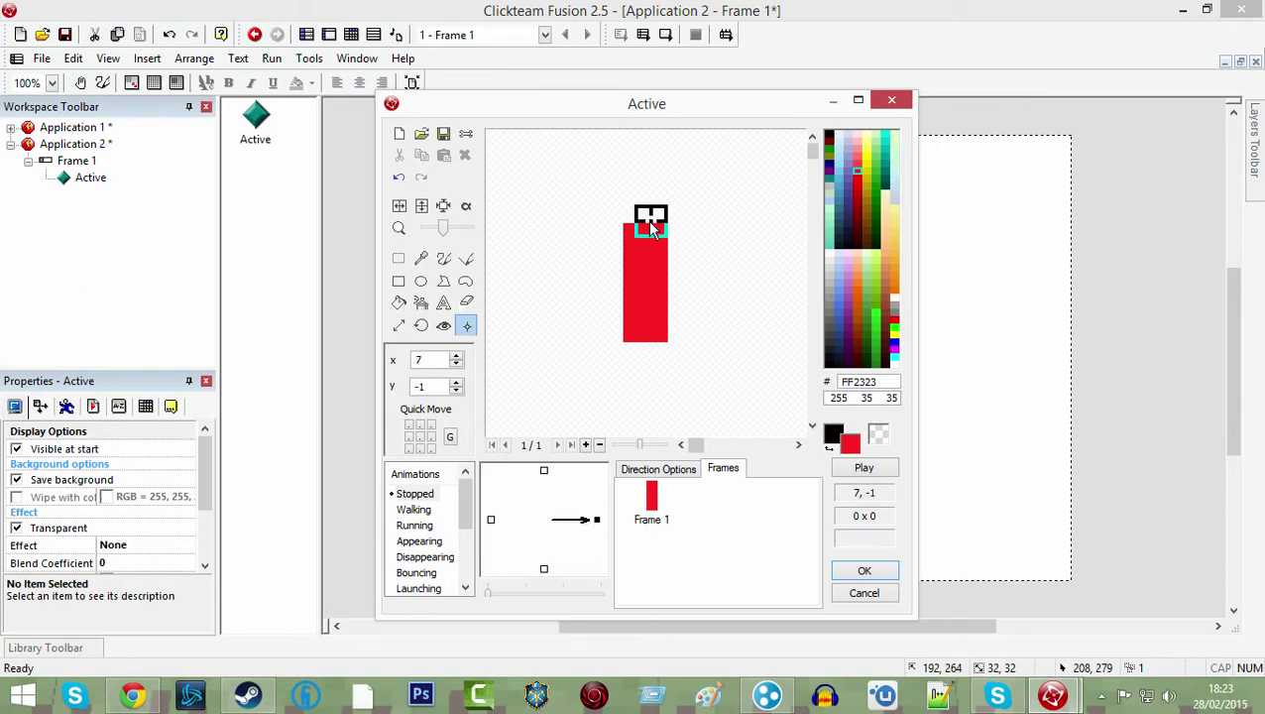
{"action": "left_click", "coordinate": [631, 315]}
{"action": "left_click", "coordinate": [645, 344]}
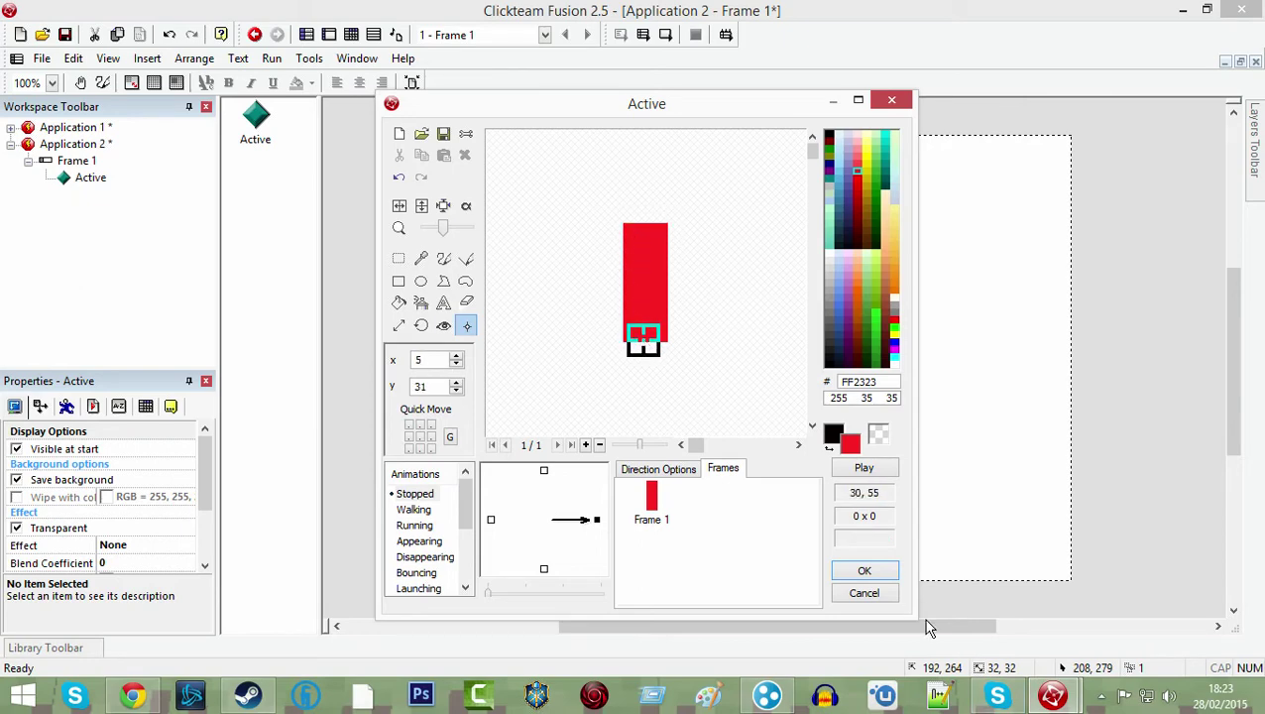
{"action": "left_click", "coordinate": [865, 572]}
Insert a second Active object and replace its image with a solid black square
{"action": "double_click", "coordinate": [647, 441]}
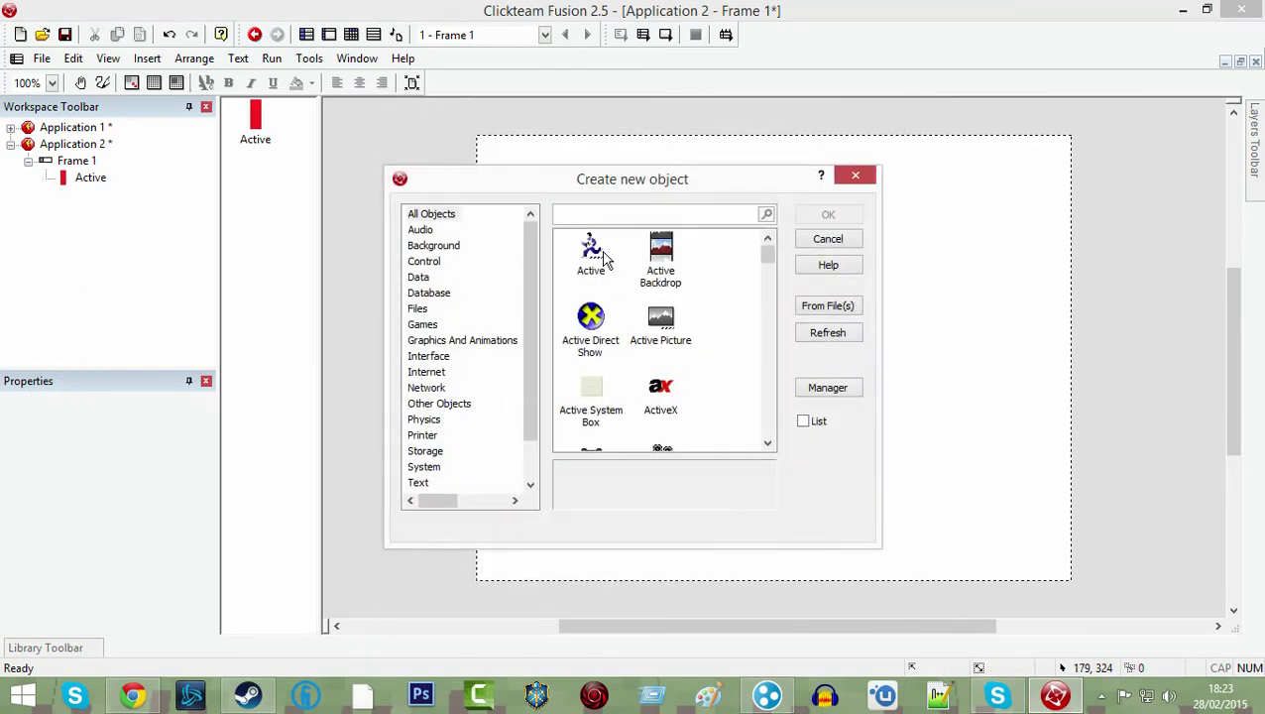
{"action": "double_click", "coordinate": [601, 252]}
{"action": "left_click", "coordinate": [571, 460]}
{"action": "double_click", "coordinate": [573, 458]}
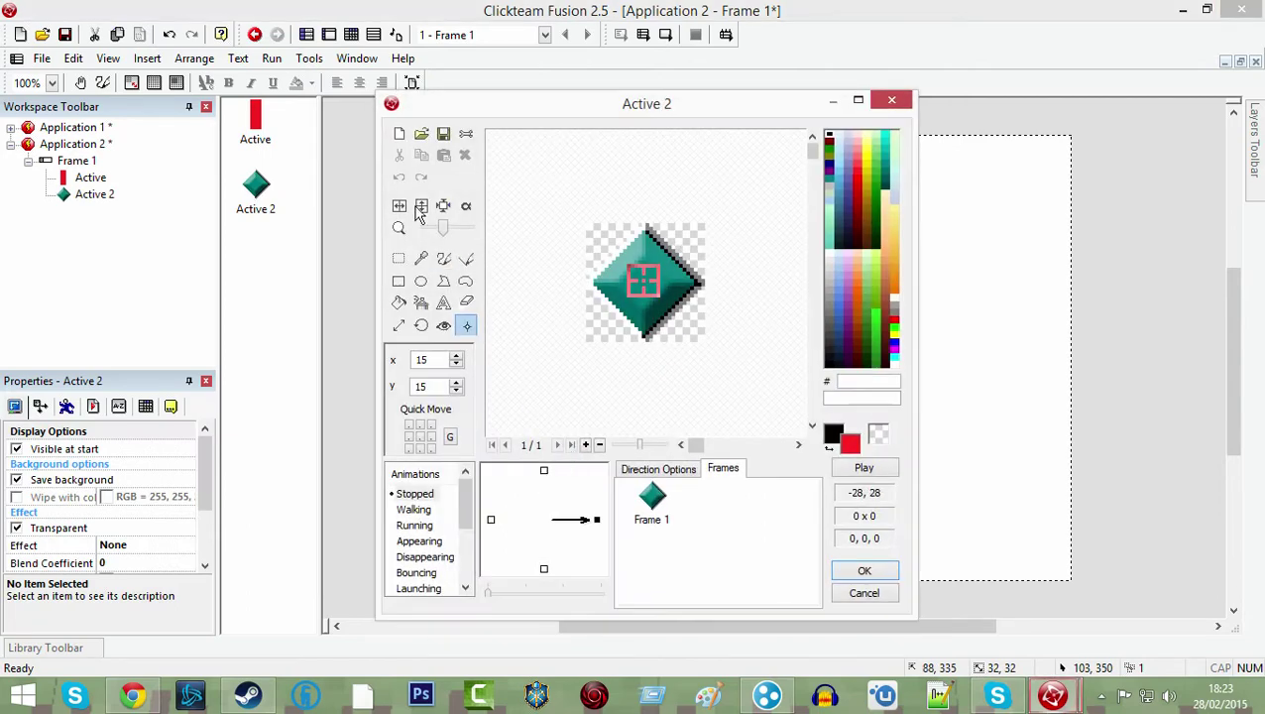
{"action": "left_click", "coordinate": [399, 133]}
{"action": "left_click", "coordinate": [398, 303]}
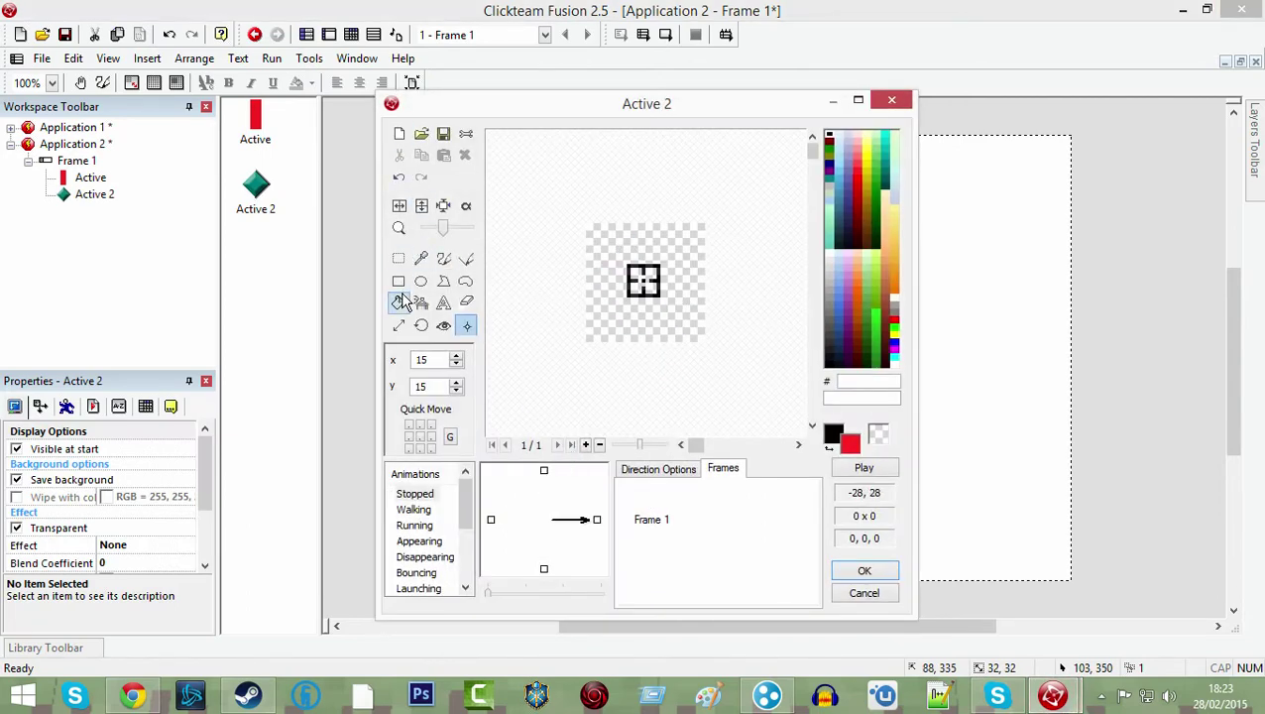
{"action": "right_click", "coordinate": [831, 140]}
{"action": "left_click", "coordinate": [644, 279]}
{"action": "left_click", "coordinate": [866, 570]}
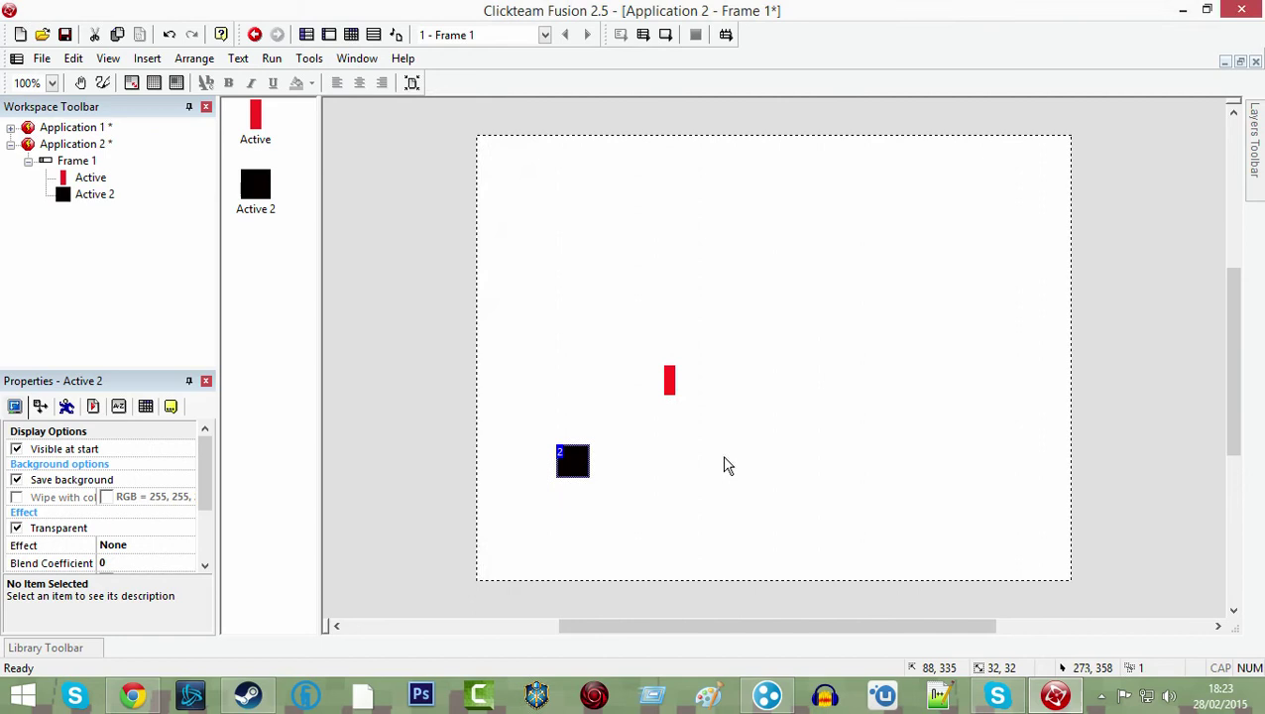
Stretch the black square into a long floor bar below the red character
{"action": "left_click_drag", "start_coordinate": [591, 460], "coordinate": [962, 461]}
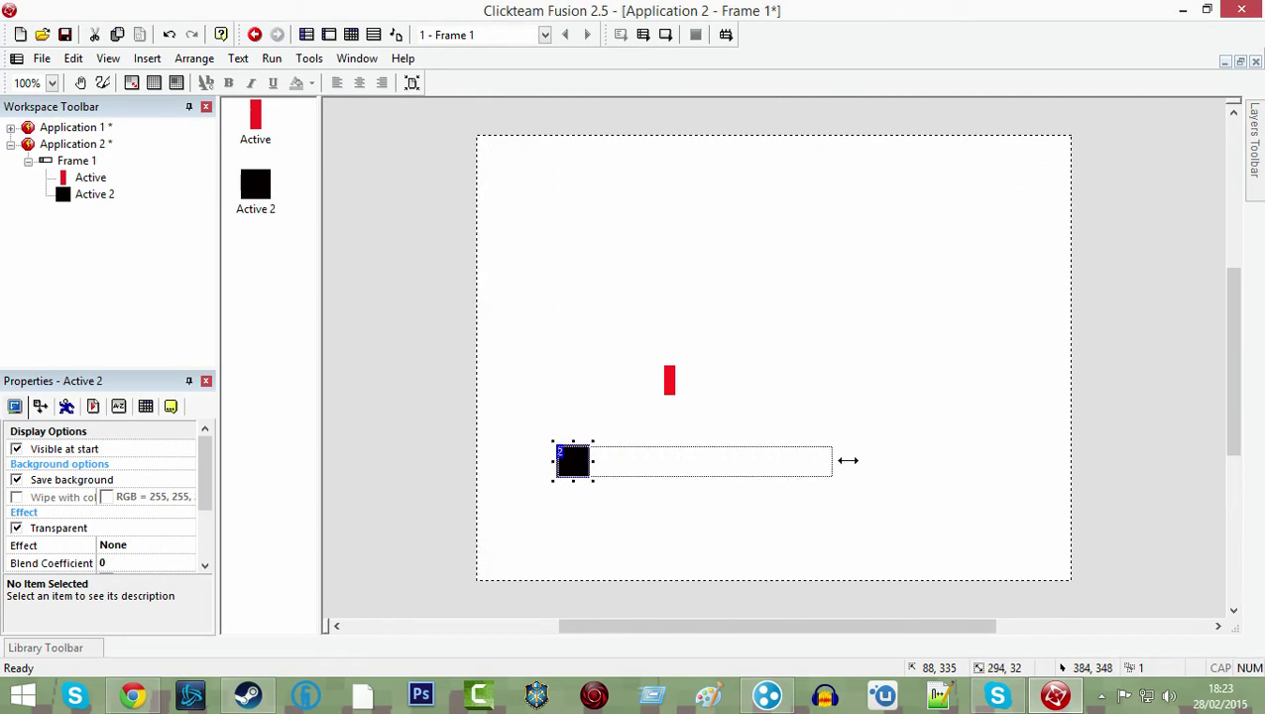
{"action": "left_click", "coordinate": [754, 391]}
{"action": "left_click_drag", "start_coordinate": [671, 385], "coordinate": [662, 400]}
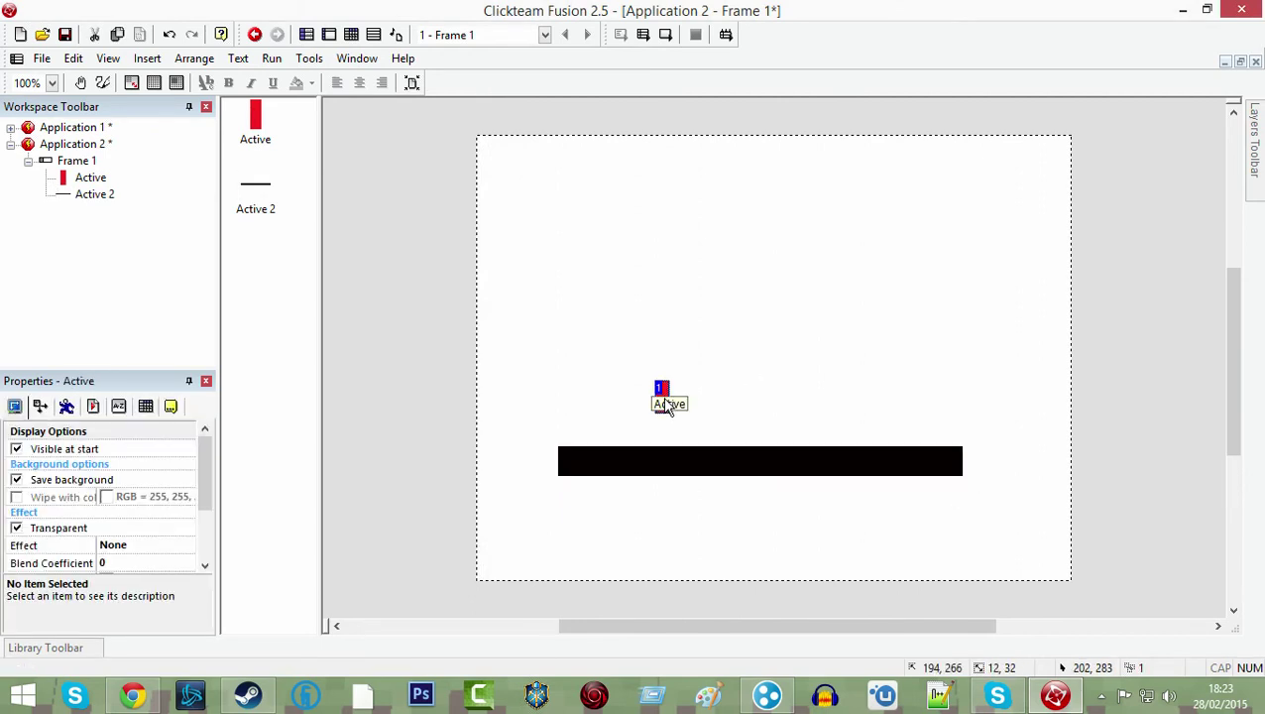
Set the red character's movement type to Platform
{"action": "left_click", "coordinate": [66, 408]}
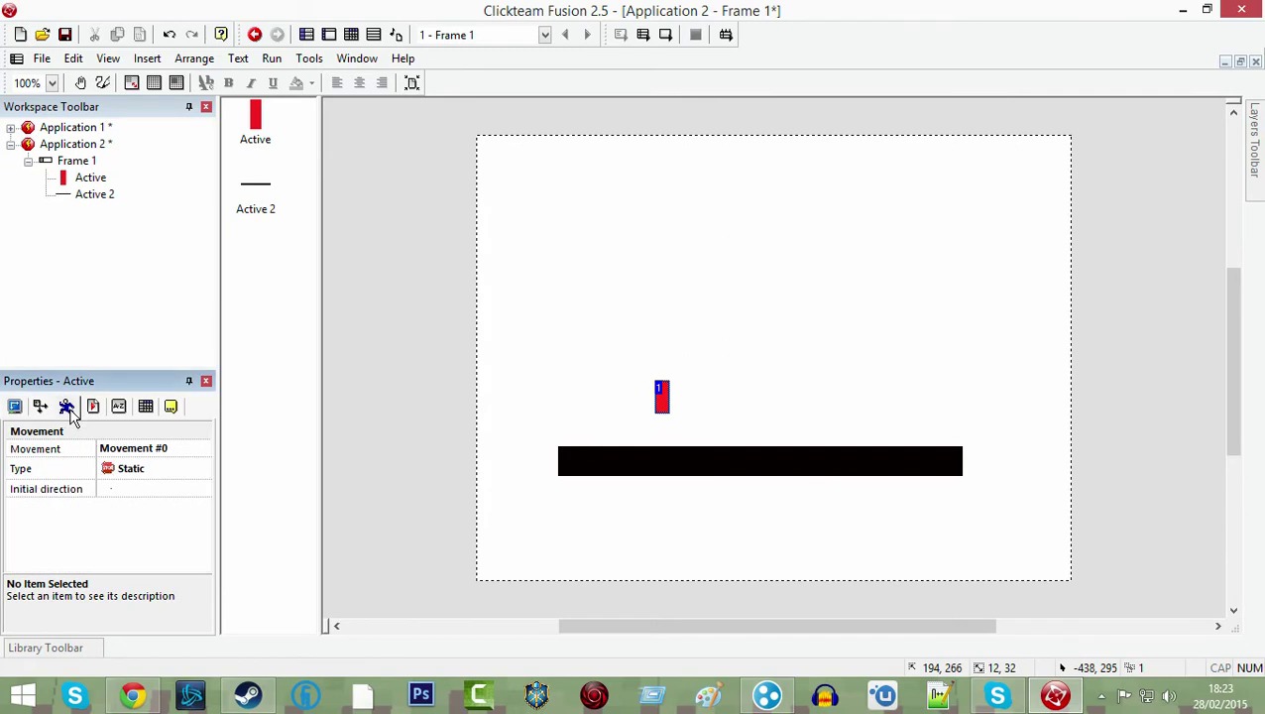
{"action": "left_click", "coordinate": [127, 468]}
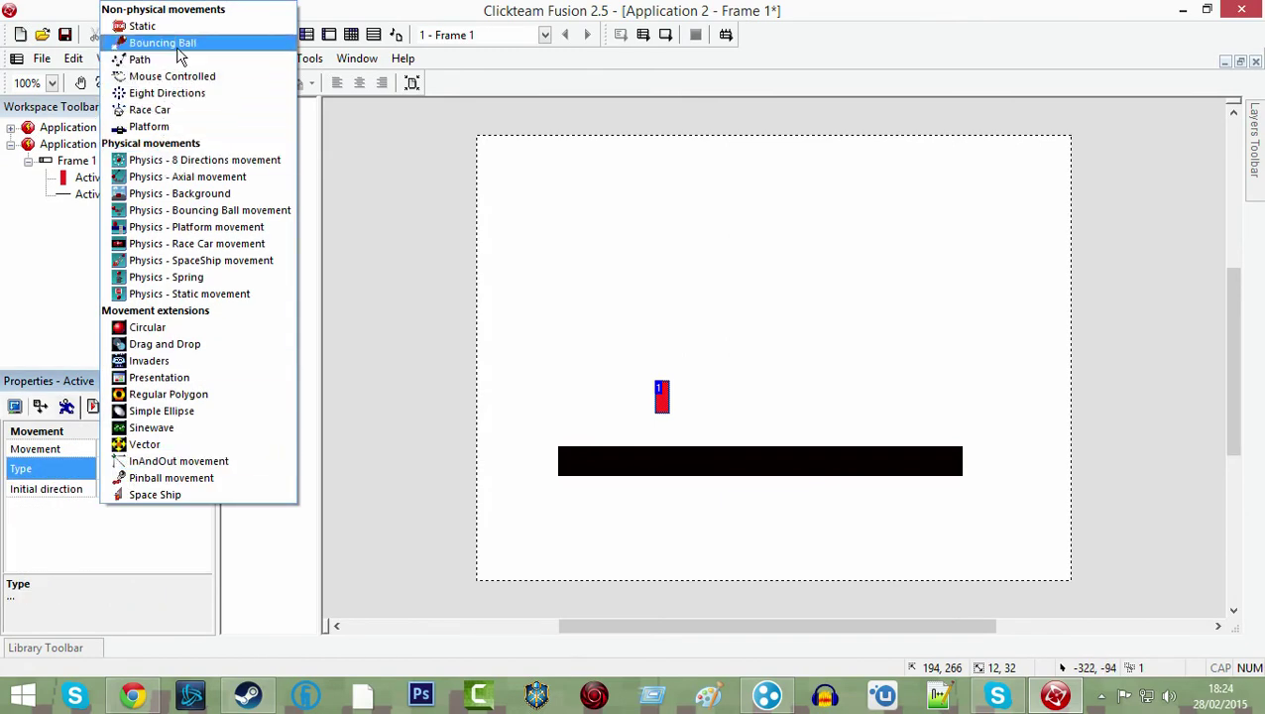
{"action": "left_click", "coordinate": [168, 129]}
{"action": "left_click", "coordinate": [546, 324]}
{"action": "left_click", "coordinate": [640, 454]}
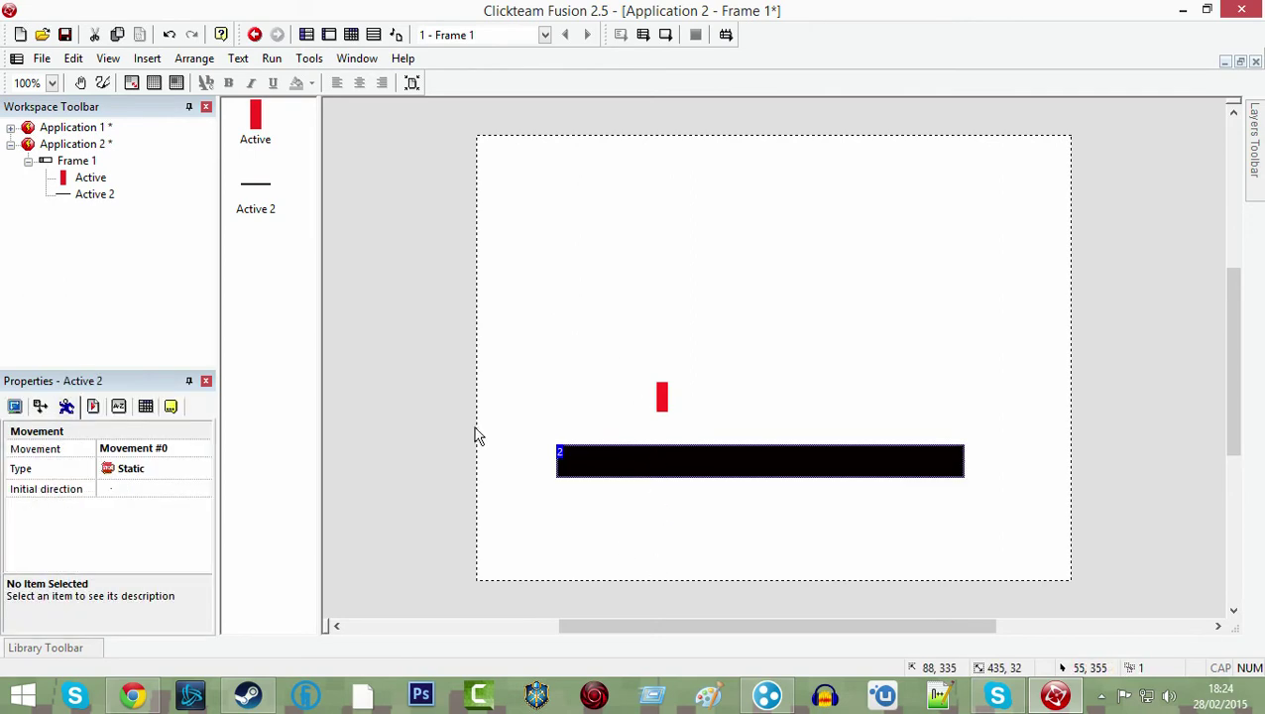
Add an event: when Active collides with Active 2, stop Active's movement
{"action": "left_click", "coordinate": [474, 327]}
{"action": "left_click", "coordinate": [351, 34]}
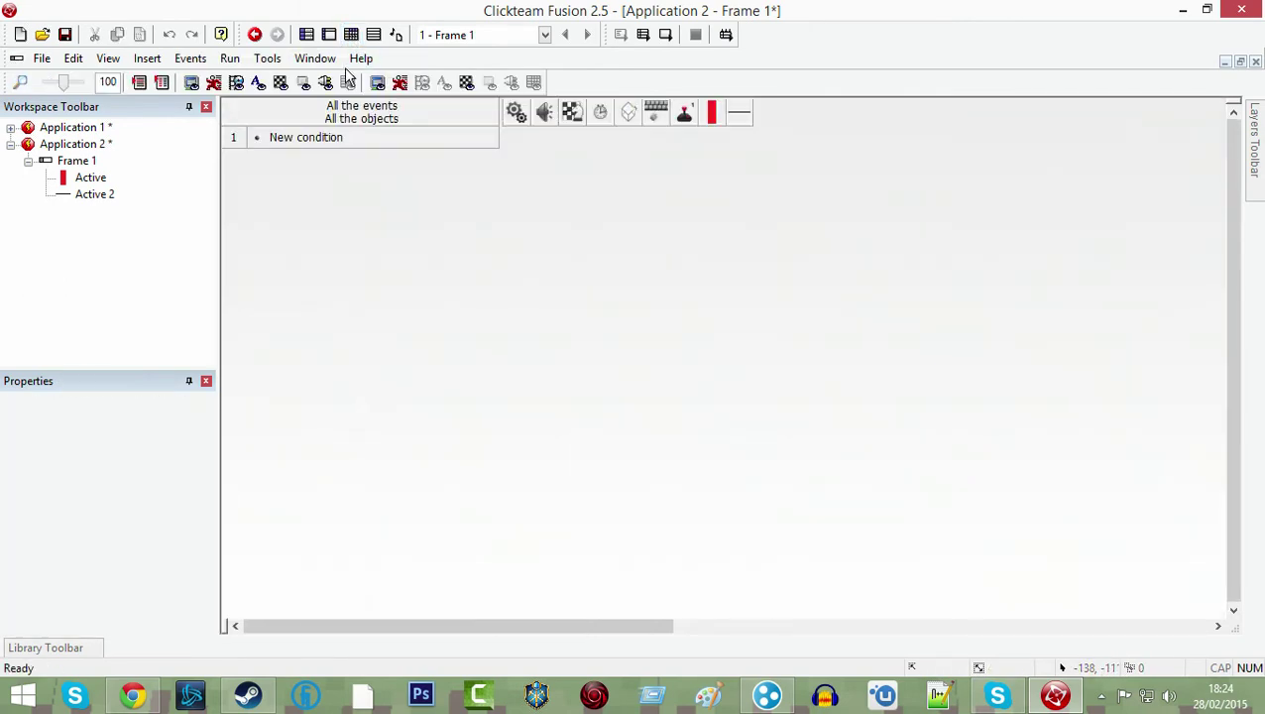
{"action": "left_click", "coordinate": [300, 139]}
{"action": "right_click", "coordinate": [161, 211]}
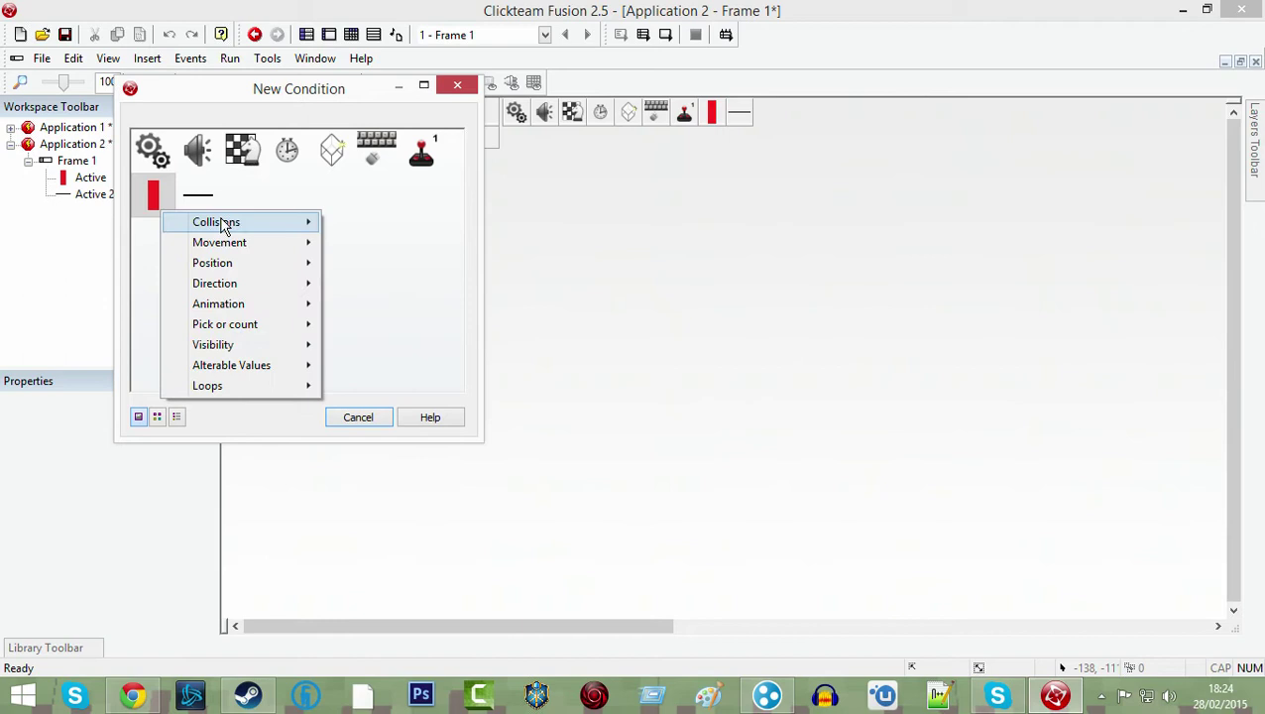
{"action": "mouse_move", "coordinate": [216, 222]}
{"action": "left_click", "coordinate": [347, 222]}
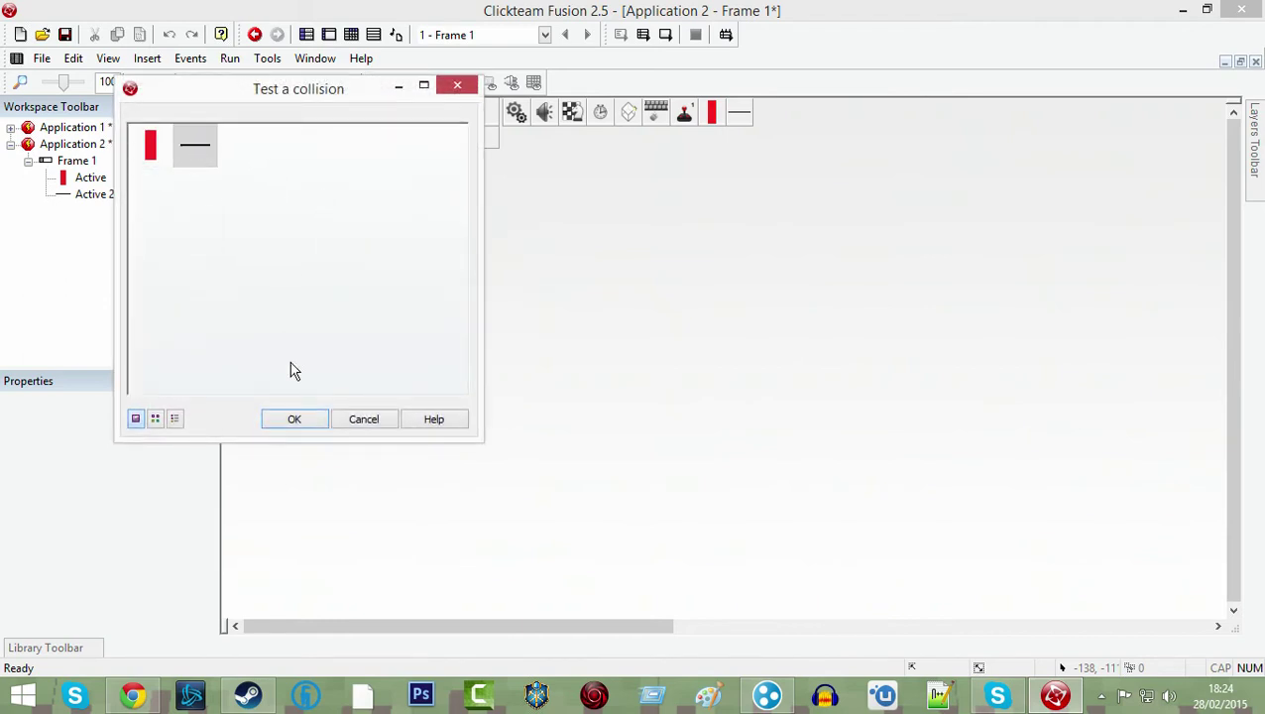
{"action": "left_click", "coordinate": [293, 419]}
{"action": "right_click", "coordinate": [707, 139]}
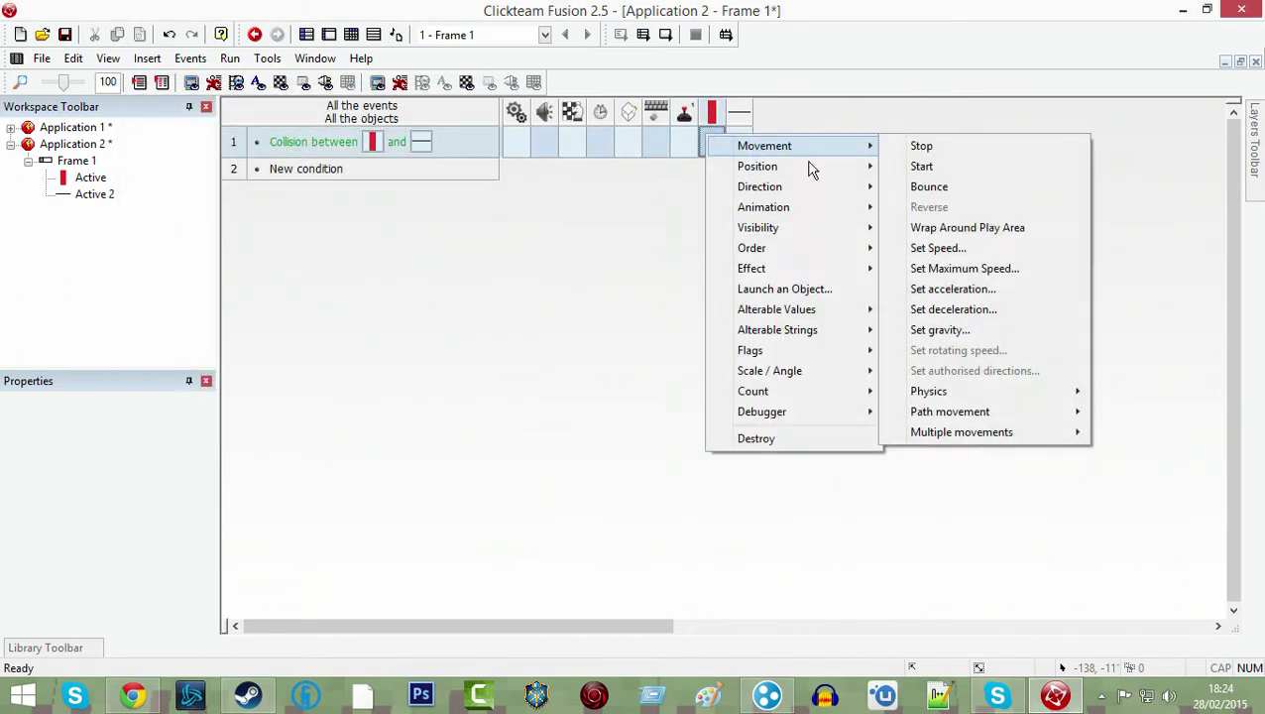
{"action": "left_click", "coordinate": [922, 145]}
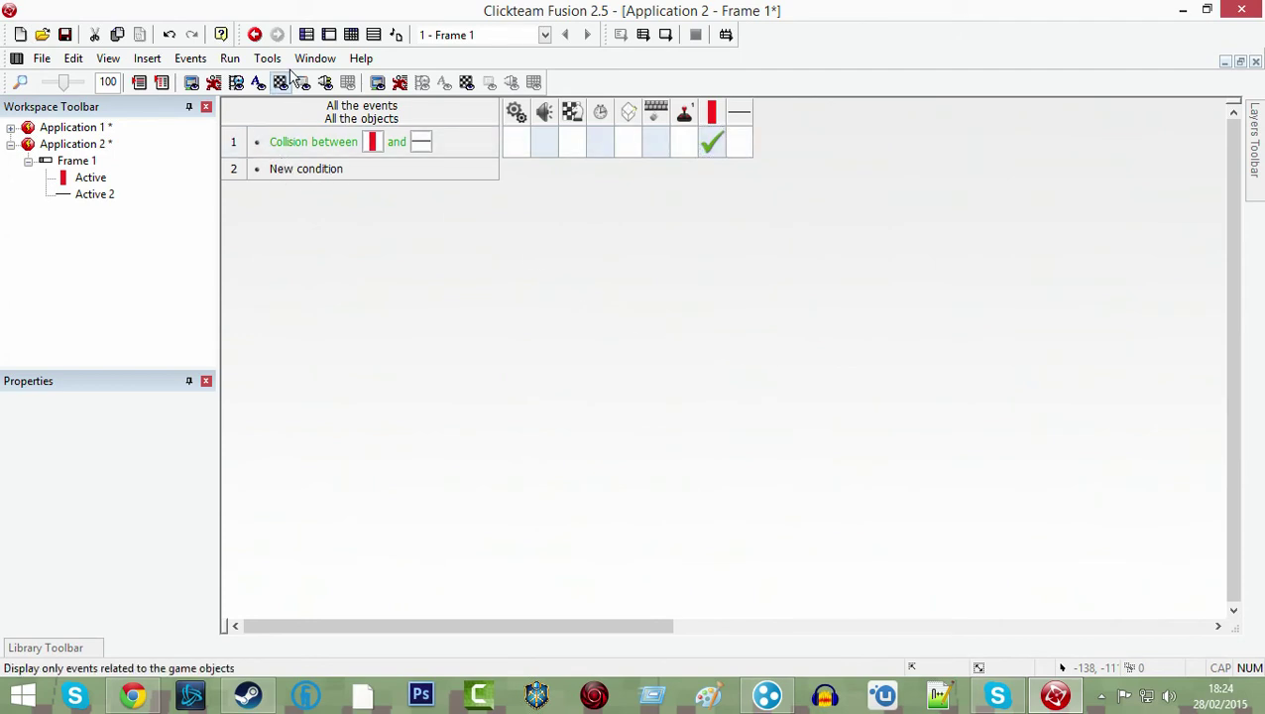
{"action": "left_click", "coordinate": [327, 35]}
Insert a third Active object and shrink it to 12 by 12
{"action": "double_click", "coordinate": [685, 266]}
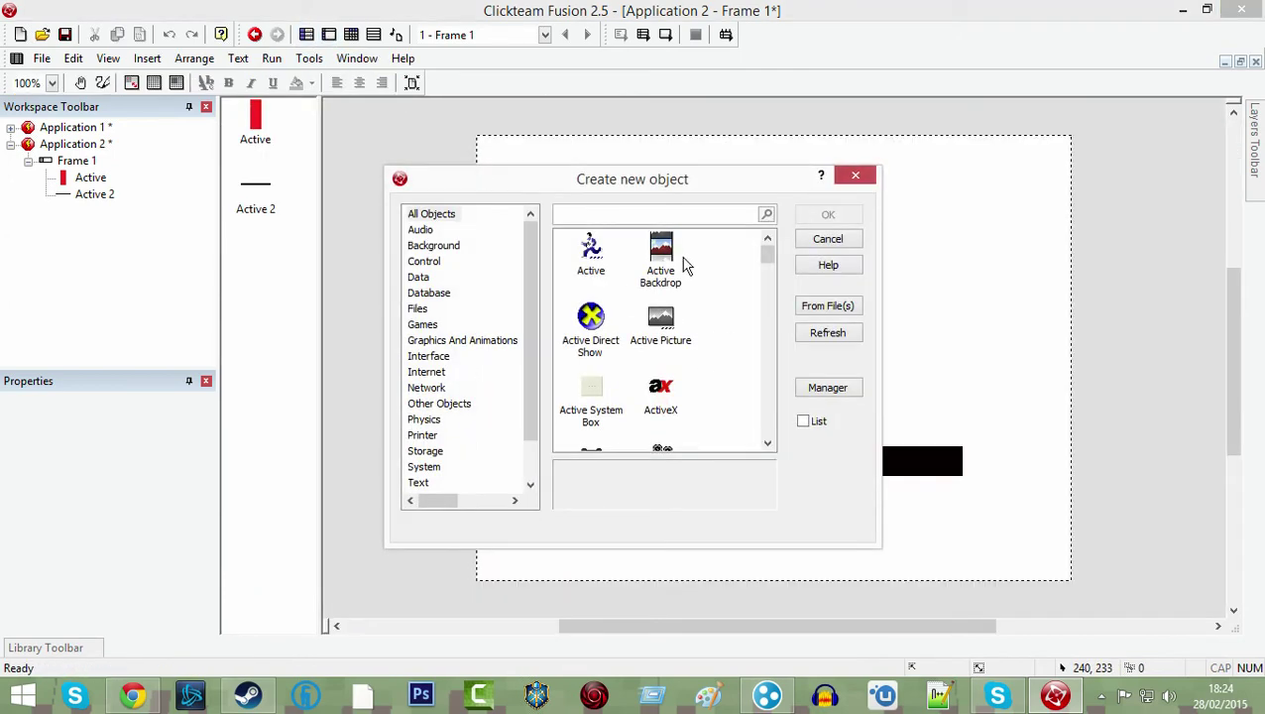
{"action": "double_click", "coordinate": [590, 256]}
{"action": "left_click", "coordinate": [770, 305]}
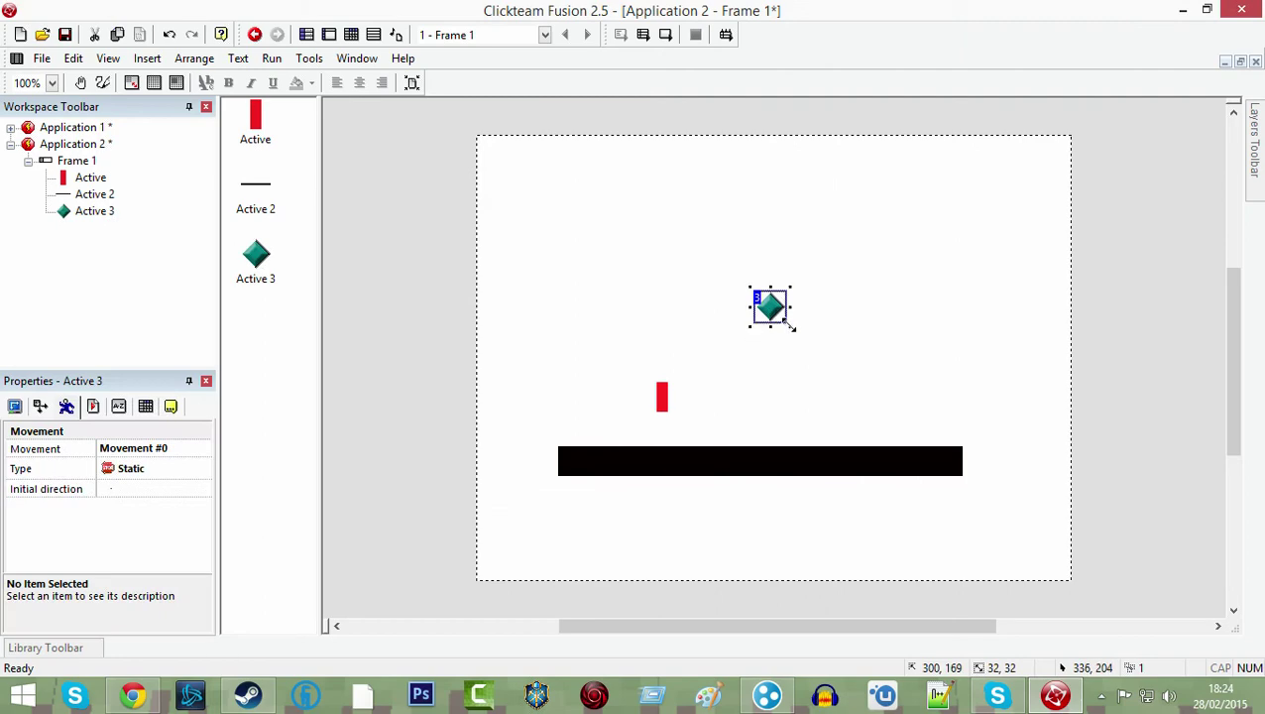
{"action": "left_click_drag", "start_coordinate": [791, 325], "coordinate": [764, 308]}
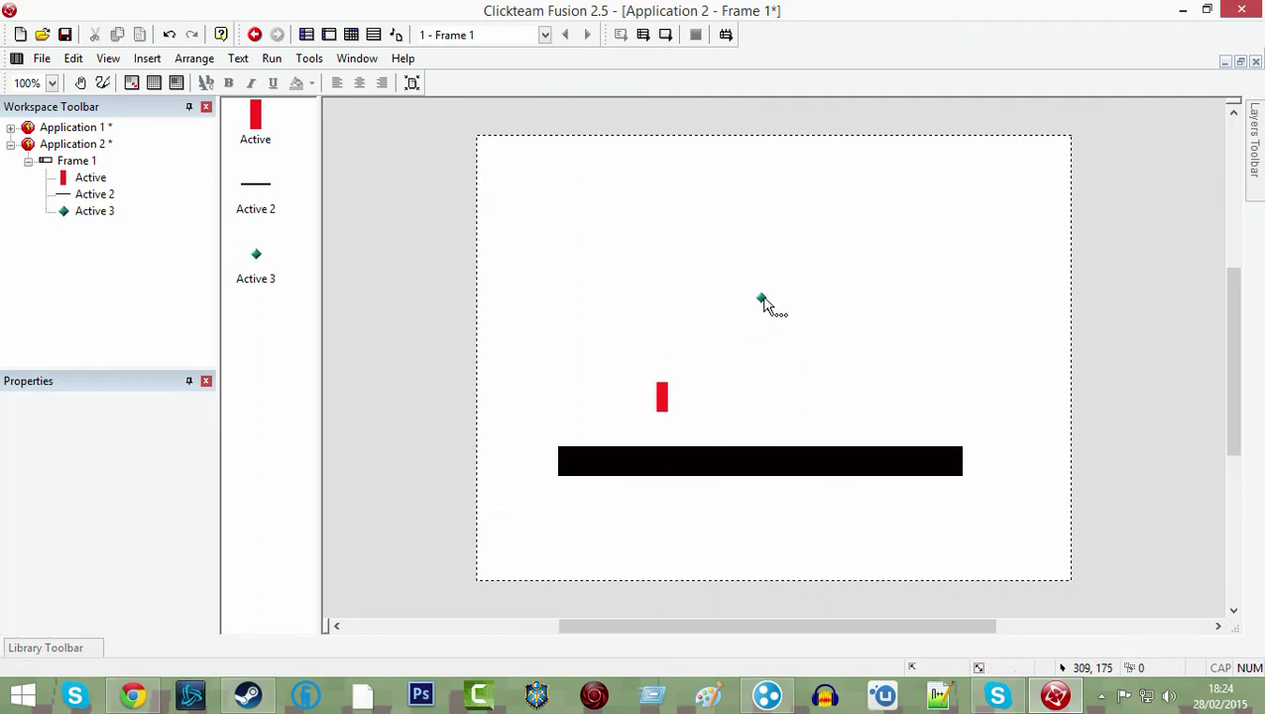
Clear the third object's image and fill it solid yellow (FFF300)
{"action": "double_click", "coordinate": [762, 302]}
{"action": "left_click", "coordinate": [399, 135]}
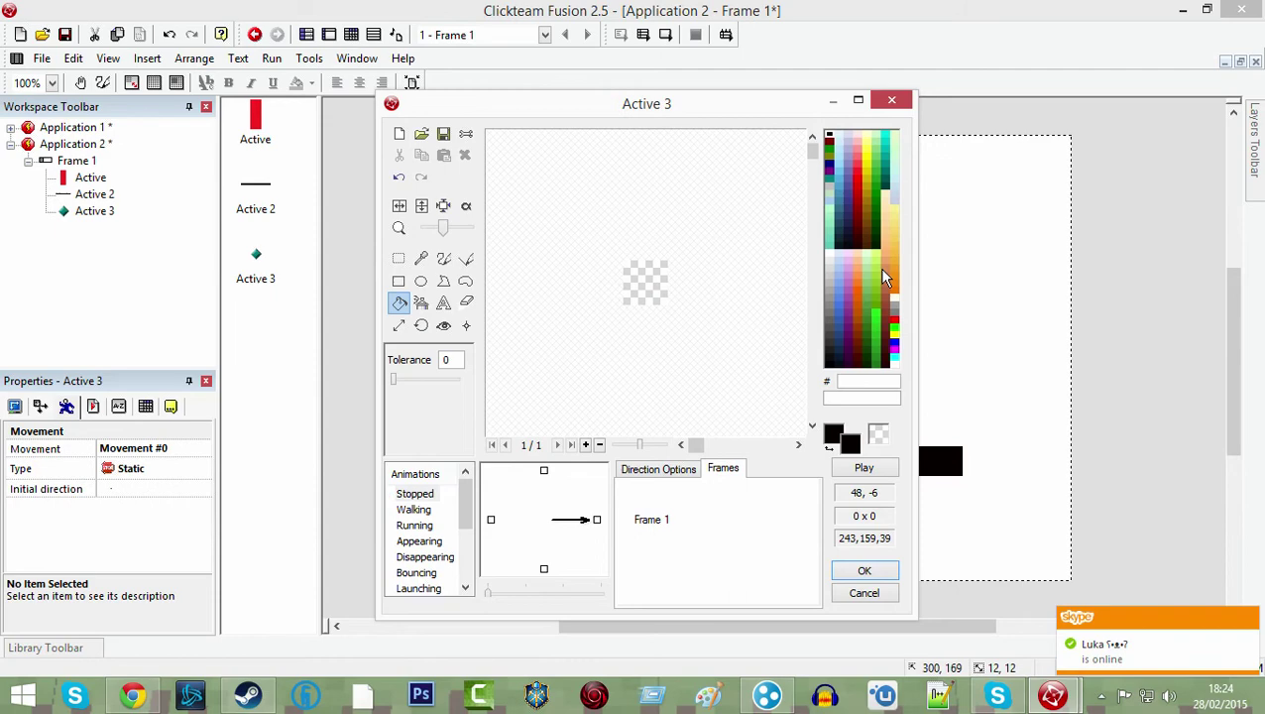
{"action": "left_click", "coordinate": [866, 156]}
{"action": "left_click", "coordinate": [645, 283]}
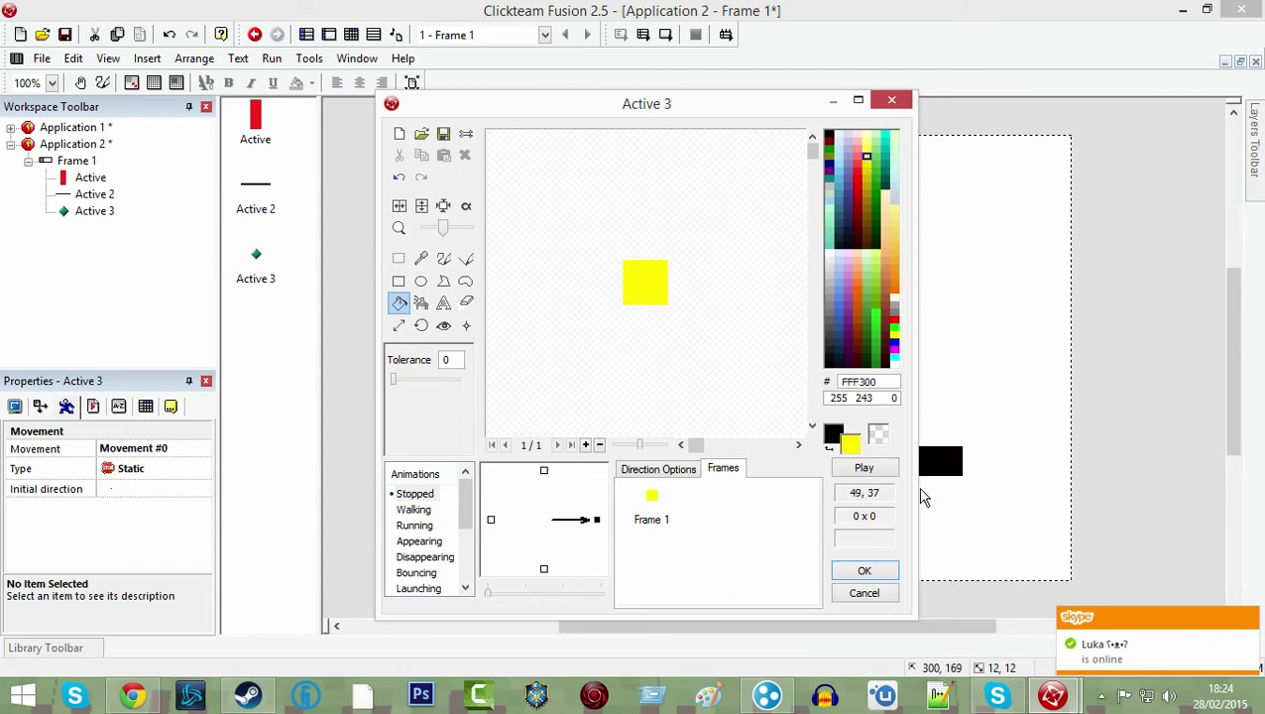
{"action": "left_click", "coordinate": [866, 572]}
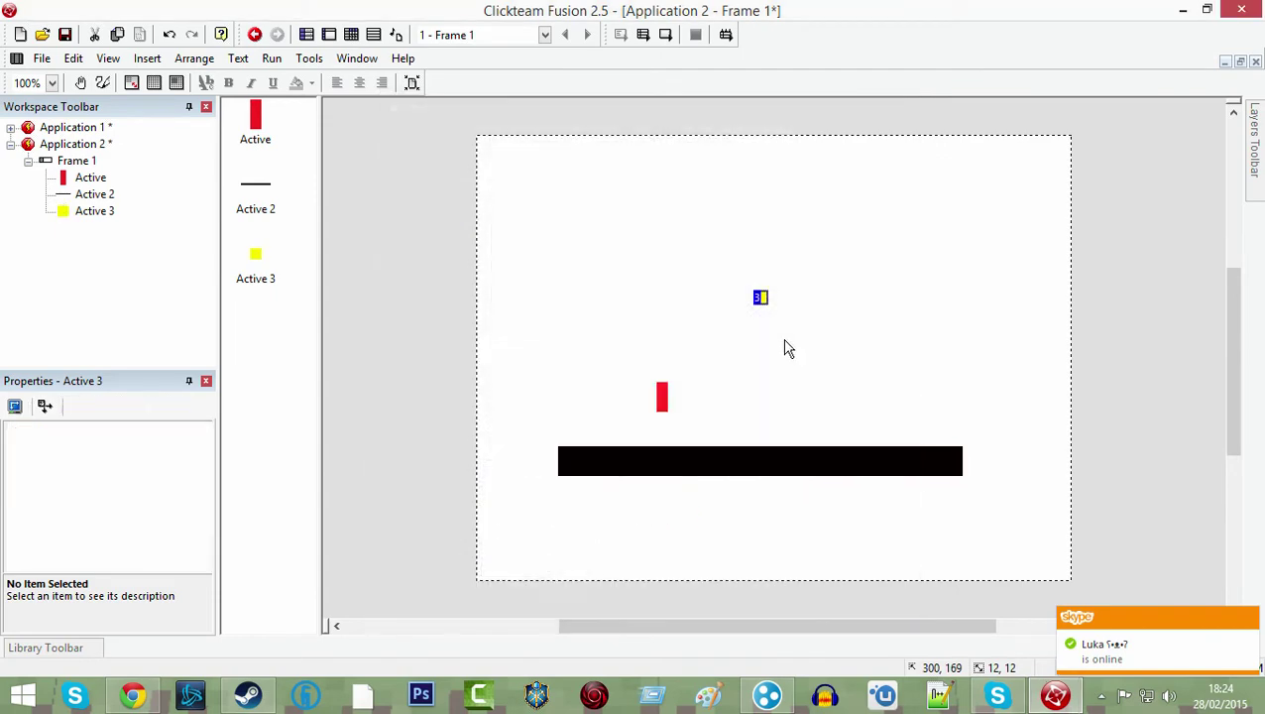
Add a new event with the condition: user clicks left button, single click
{"action": "left_click", "coordinate": [351, 35]}
{"action": "left_click", "coordinate": [303, 169]}
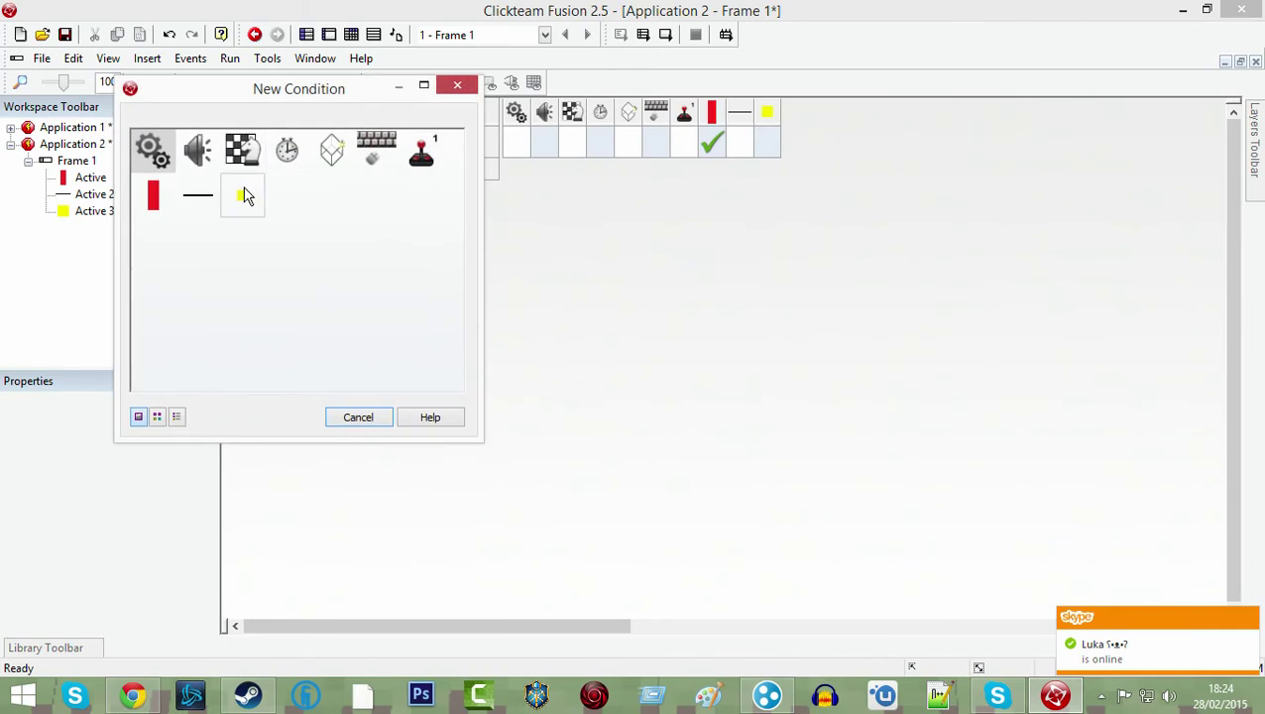
{"action": "left_click", "coordinate": [359, 155]}
{"action": "mouse_move", "coordinate": [417, 181]}
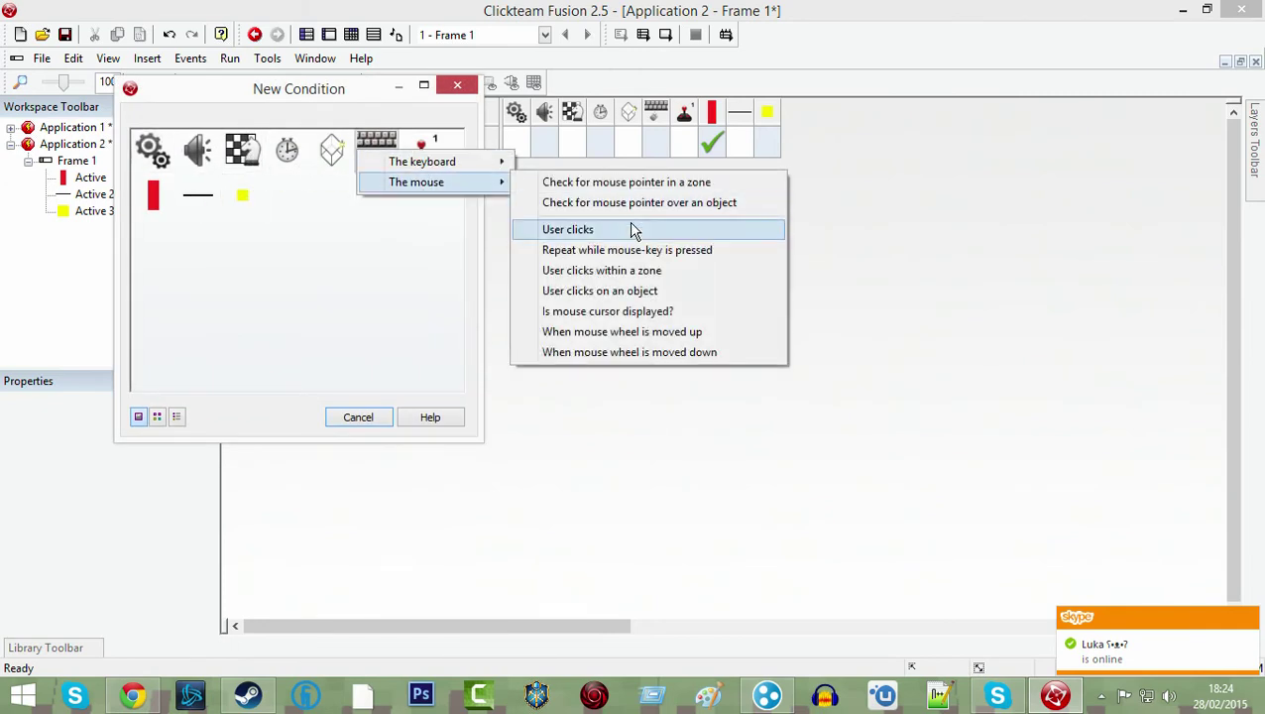
{"action": "left_click", "coordinate": [625, 236]}
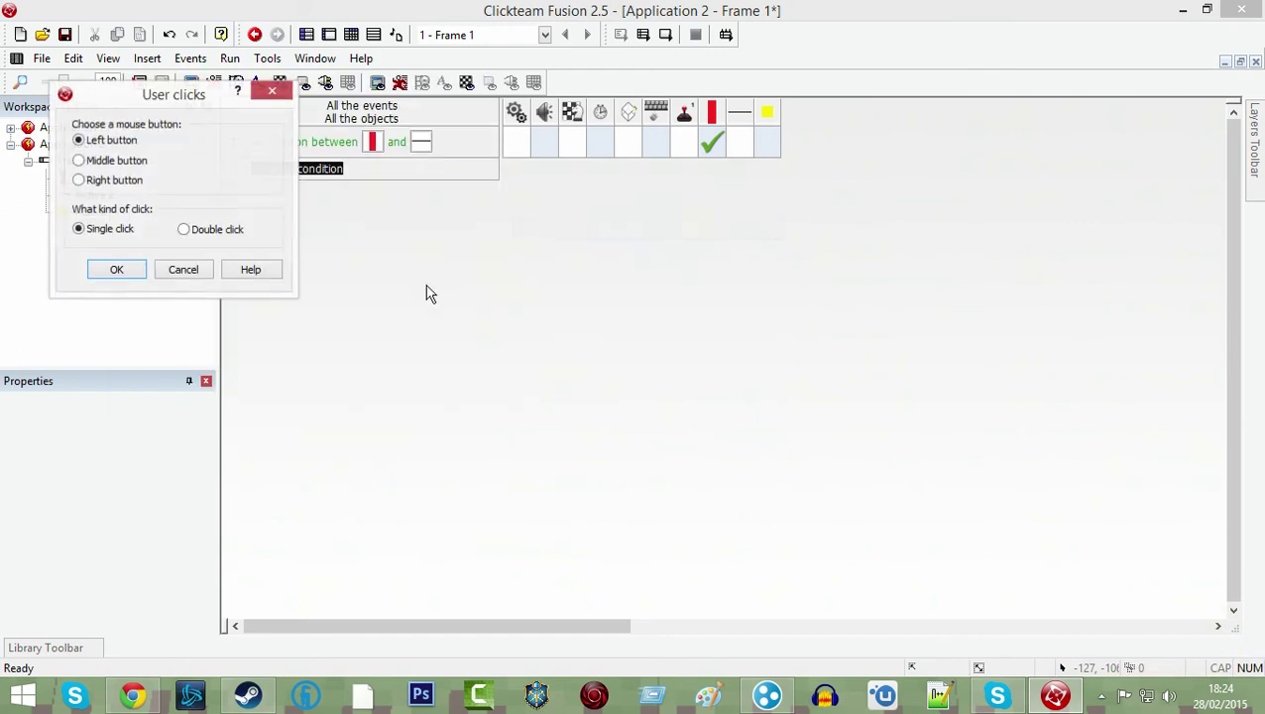
{"action": "left_click", "coordinate": [135, 271]}
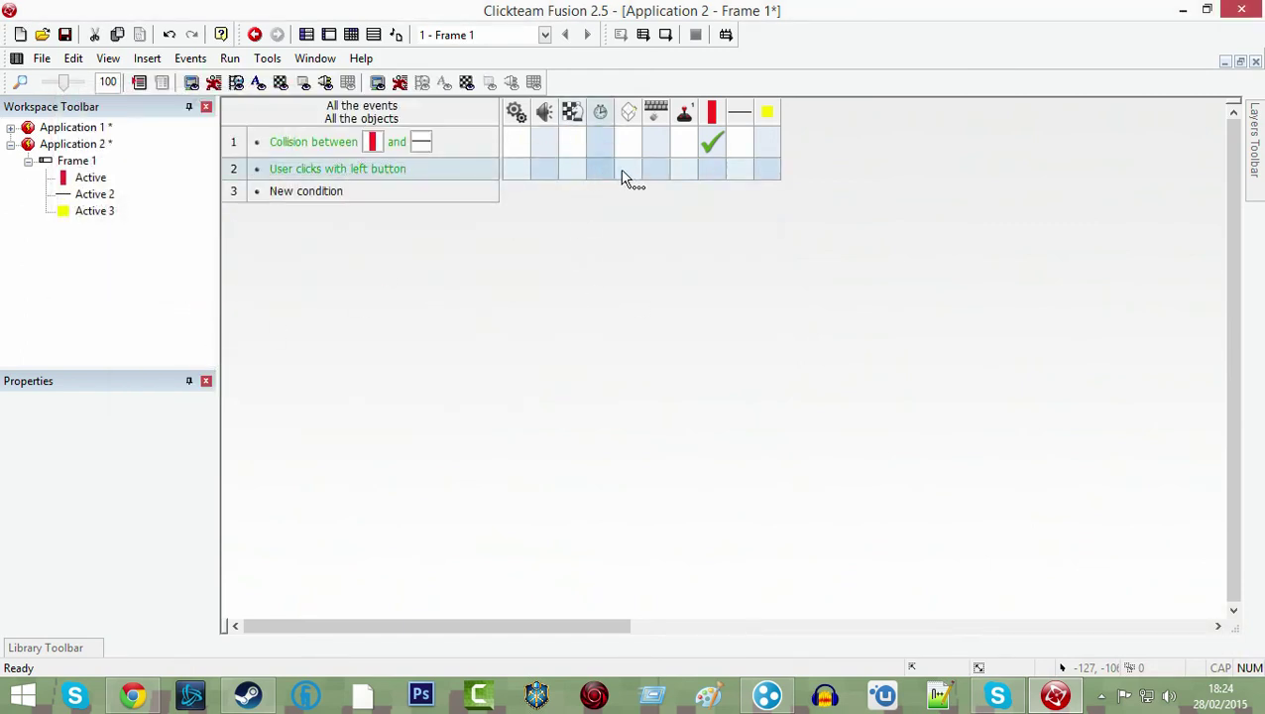
Give it the action: Active launches Active 3 at speed 10, direction 0 (right)
{"action": "left_click", "coordinate": [710, 171]}
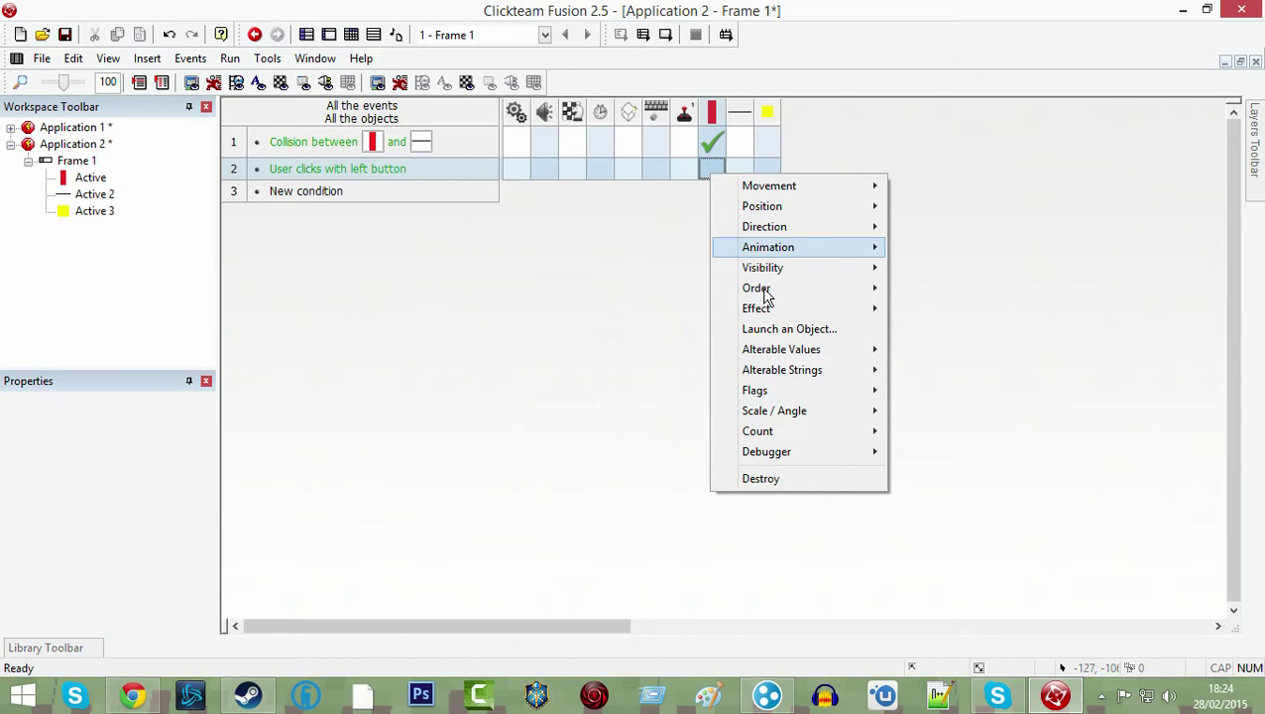
{"action": "left_click", "coordinate": [805, 336]}
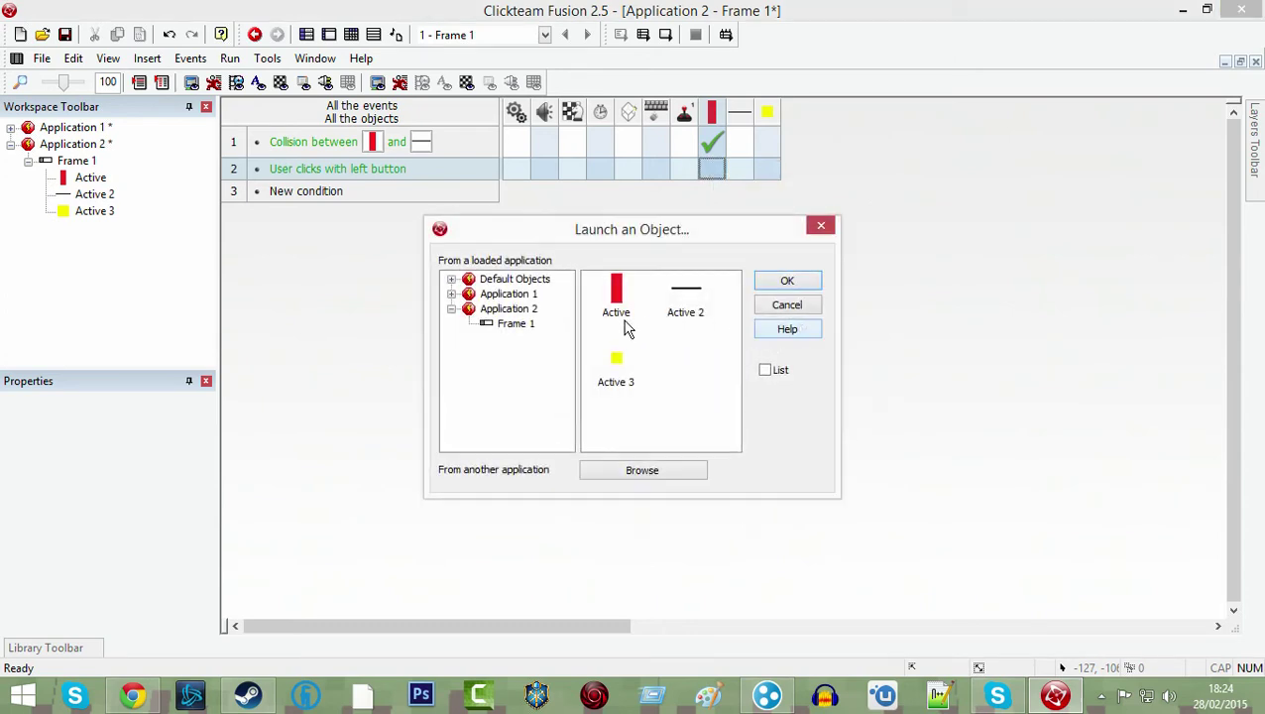
{"action": "left_click", "coordinate": [809, 284]}
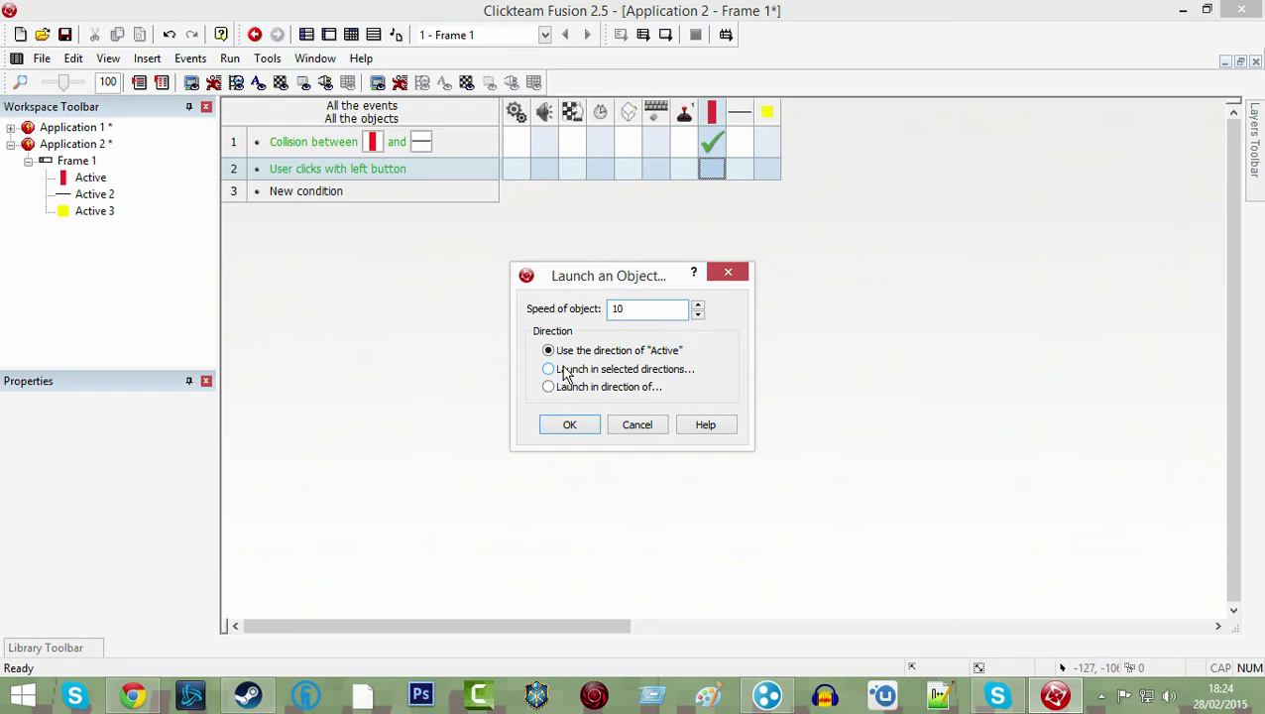
{"action": "left_click", "coordinate": [566, 373]}
{"action": "left_click", "coordinate": [722, 341]}
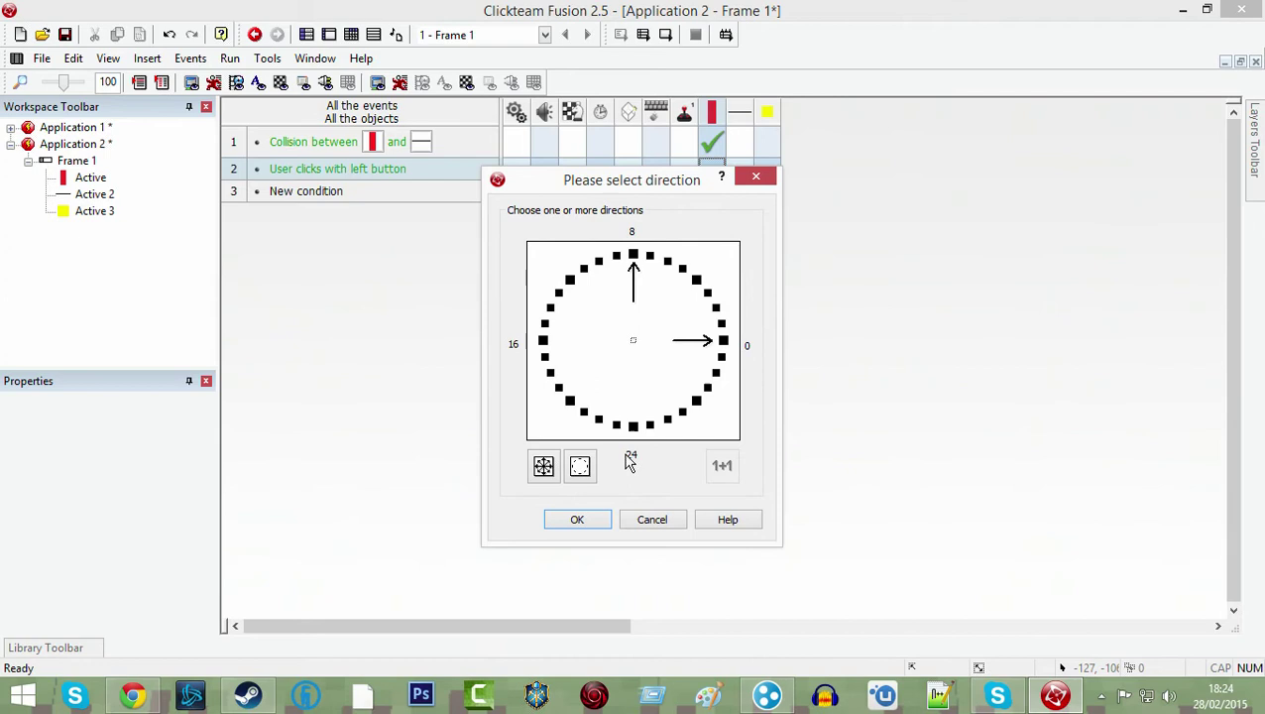
{"action": "left_click", "coordinate": [574, 520]}
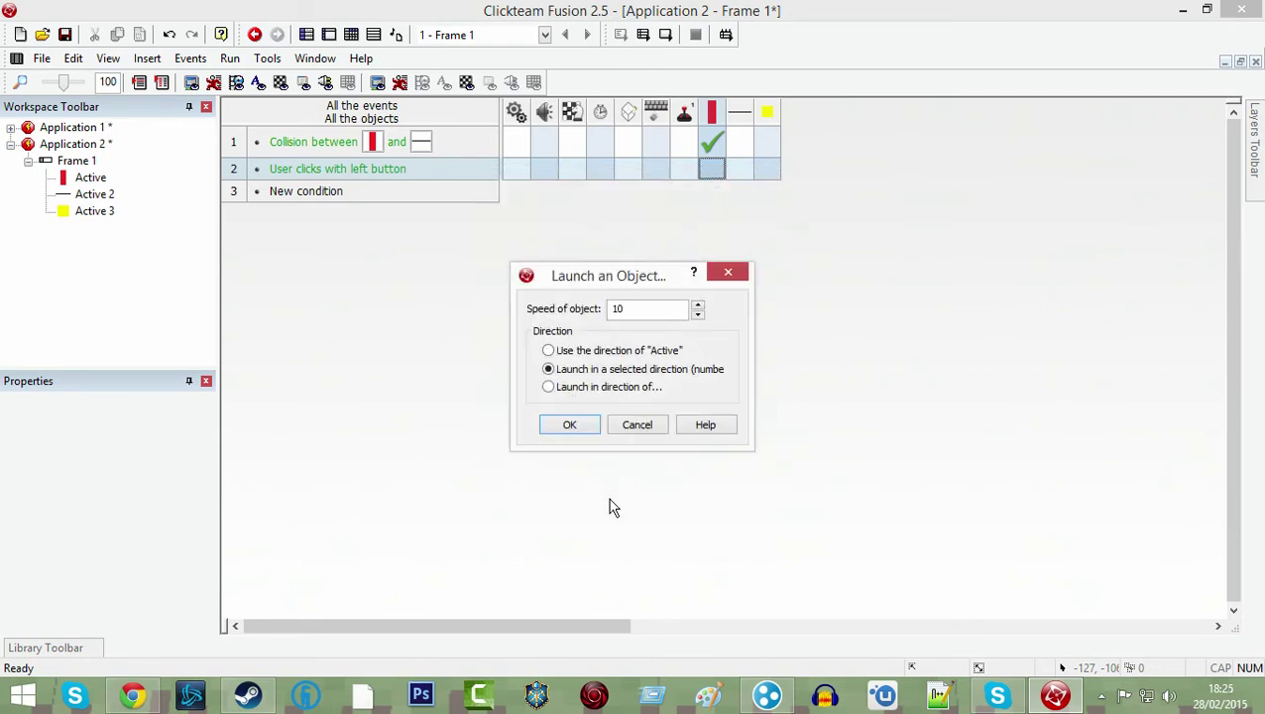
{"action": "left_click", "coordinate": [572, 416]}
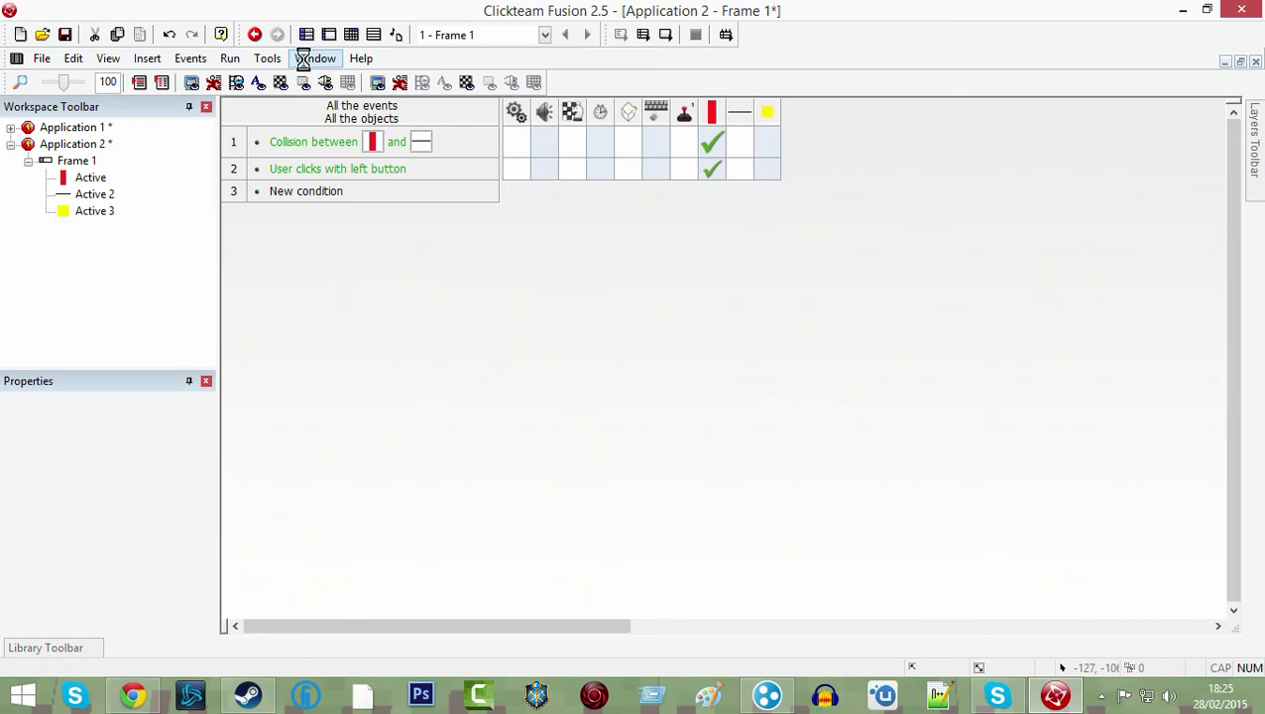
Run the game, left-click a few times to fire yellow bullets, then close it
{"action": "key", "text": "F7"}
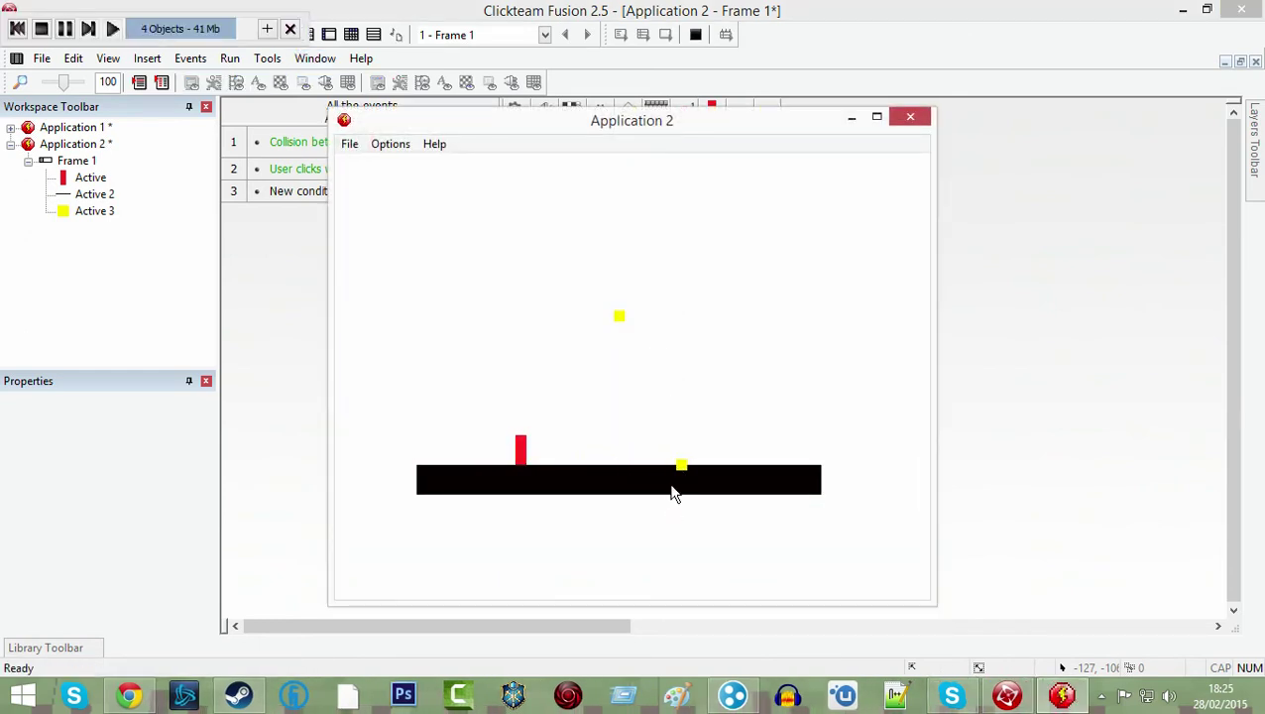
{"action": "left_click", "coordinate": [568, 476]}
{"action": "left_click", "coordinate": [566, 458]}
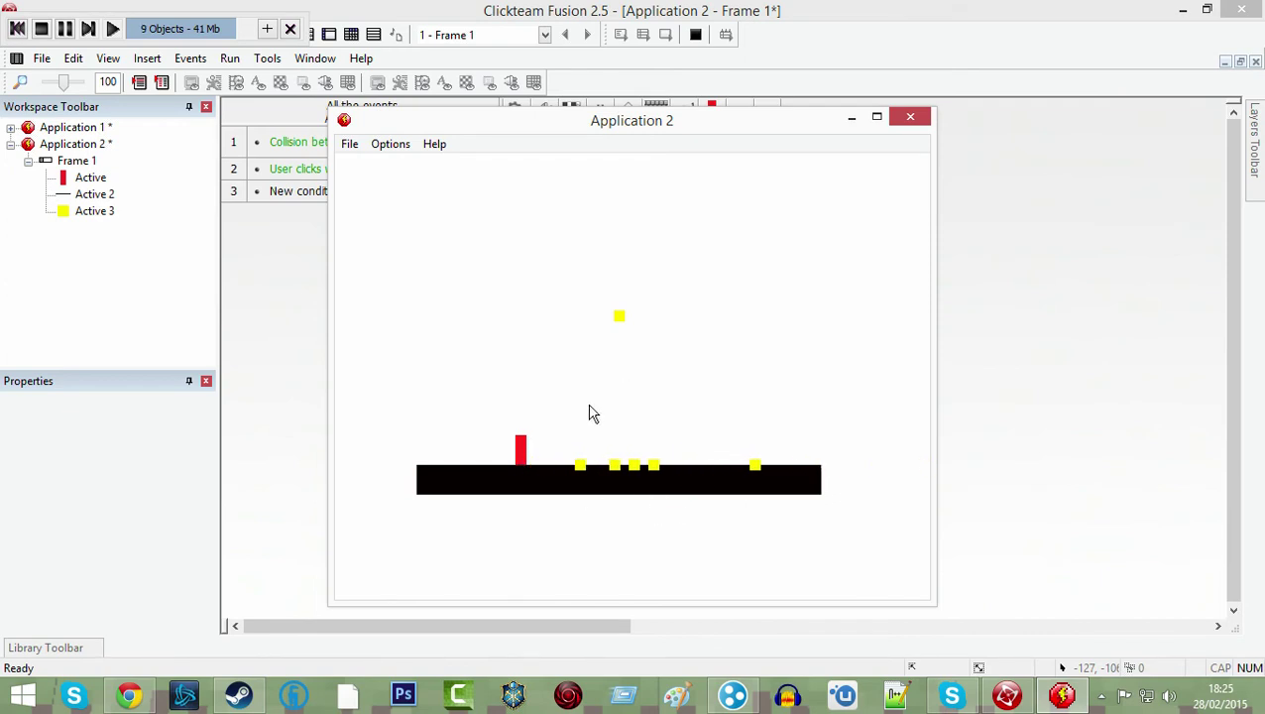
{"action": "left_click", "coordinate": [911, 117]}
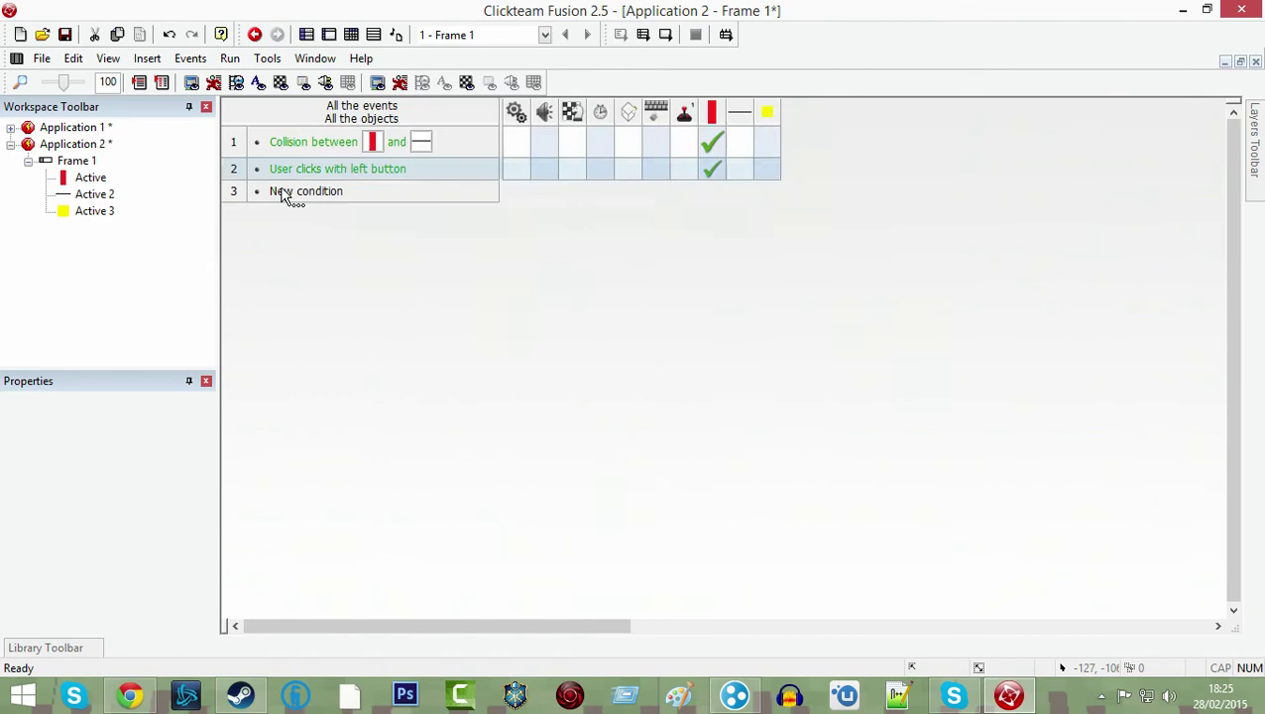
Move the red character's action point to the top of its sprite (about 6,1)
{"action": "left_click", "coordinate": [328, 35]}
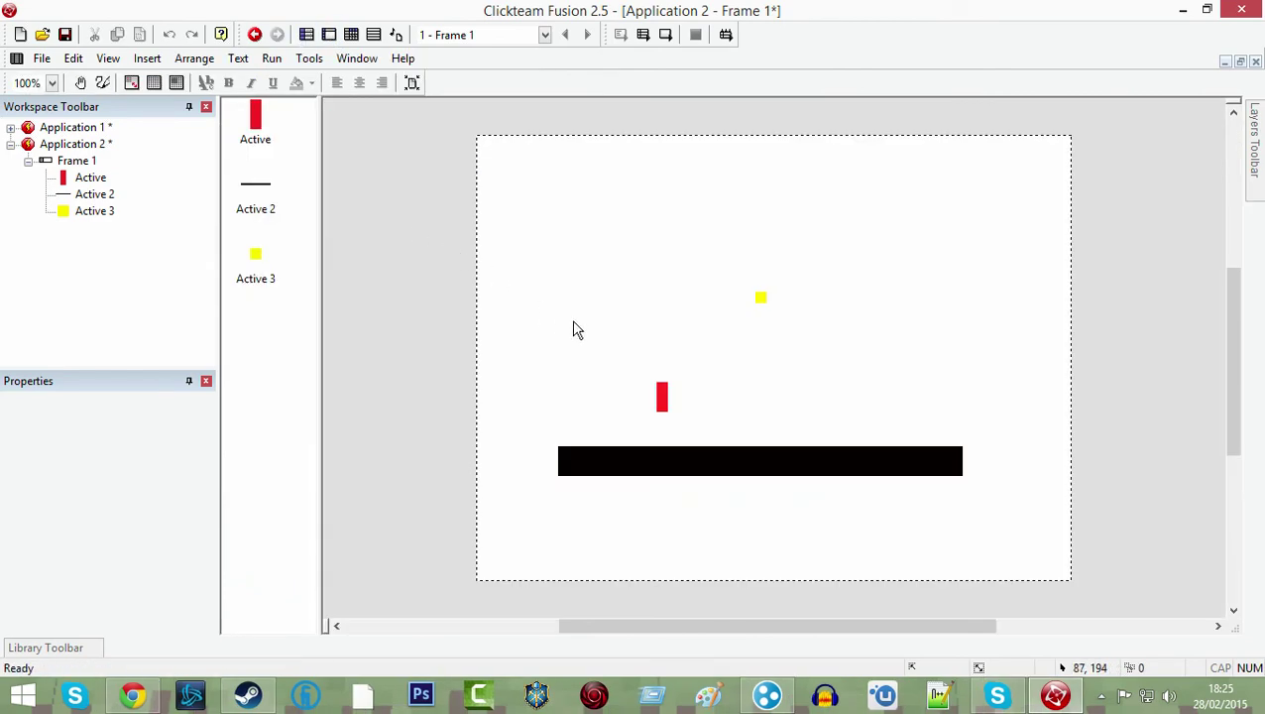
{"action": "left_click", "coordinate": [663, 398]}
{"action": "double_click", "coordinate": [662, 397]}
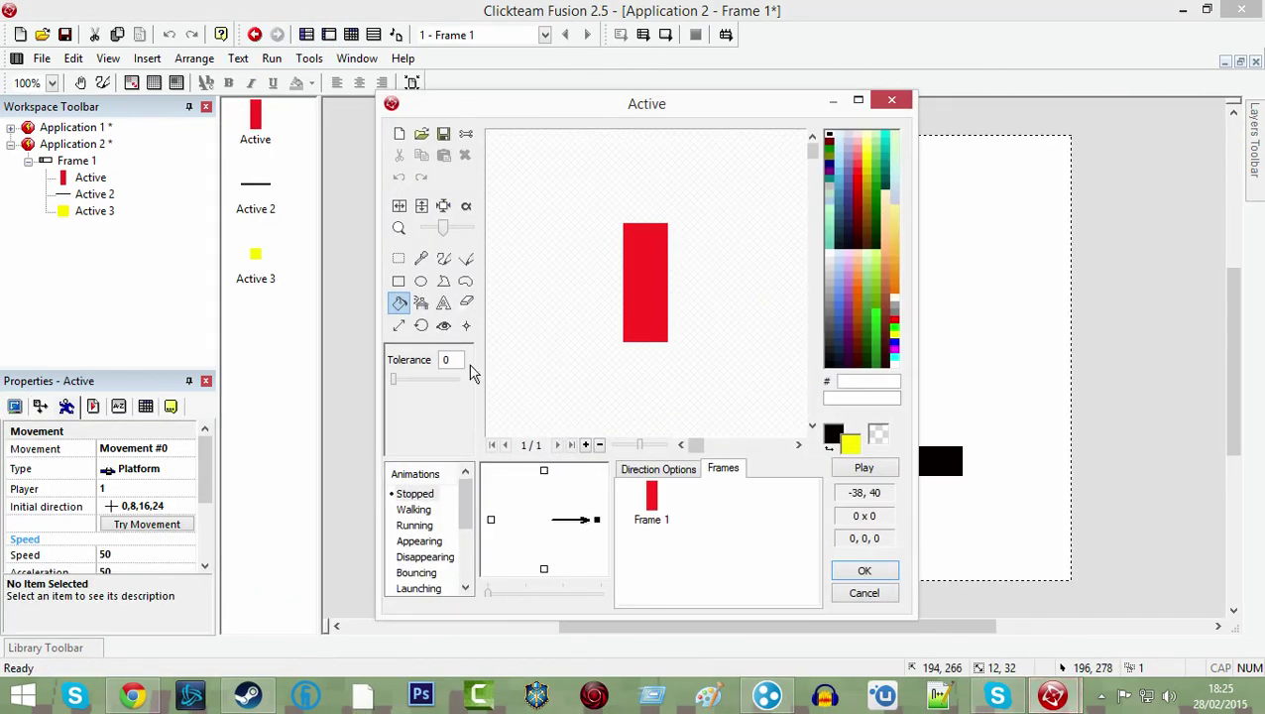
{"action": "left_click", "coordinate": [468, 324]}
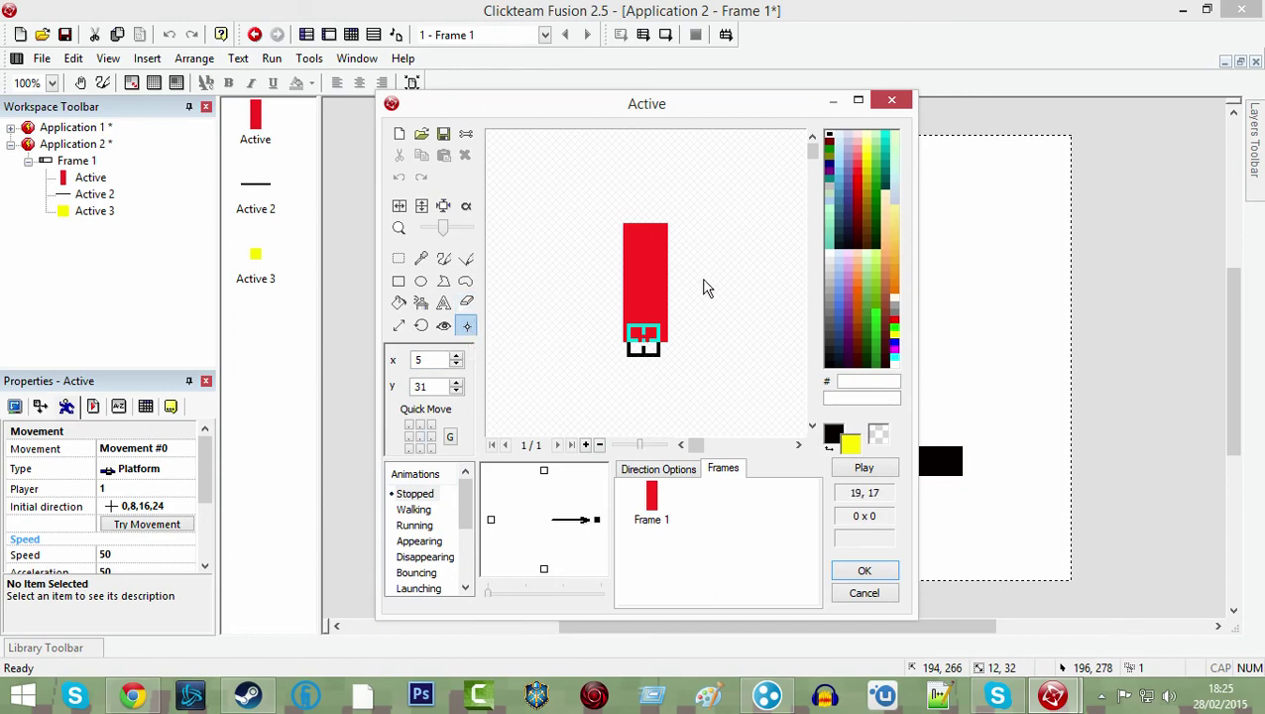
{"action": "left_click", "coordinate": [652, 236]}
{"action": "left_click_drag", "start_coordinate": [654, 242], "coordinate": [650, 236]}
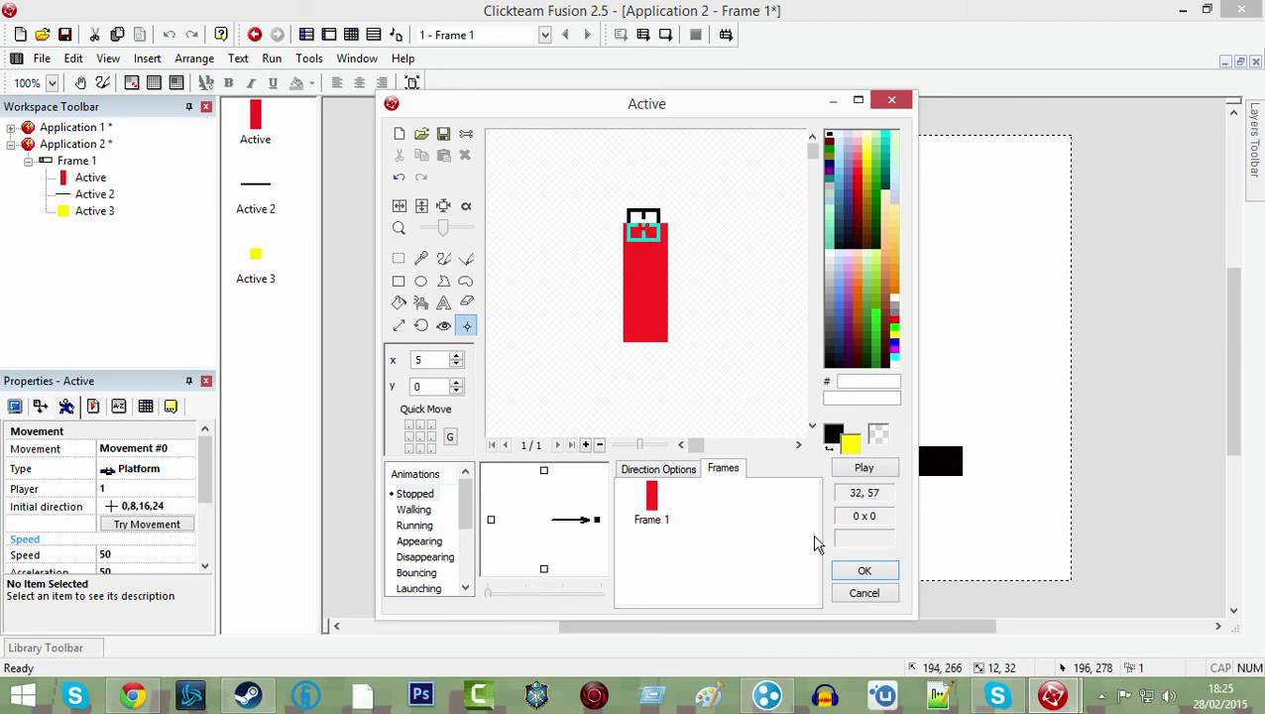
{"action": "left_click", "coordinate": [859, 571]}
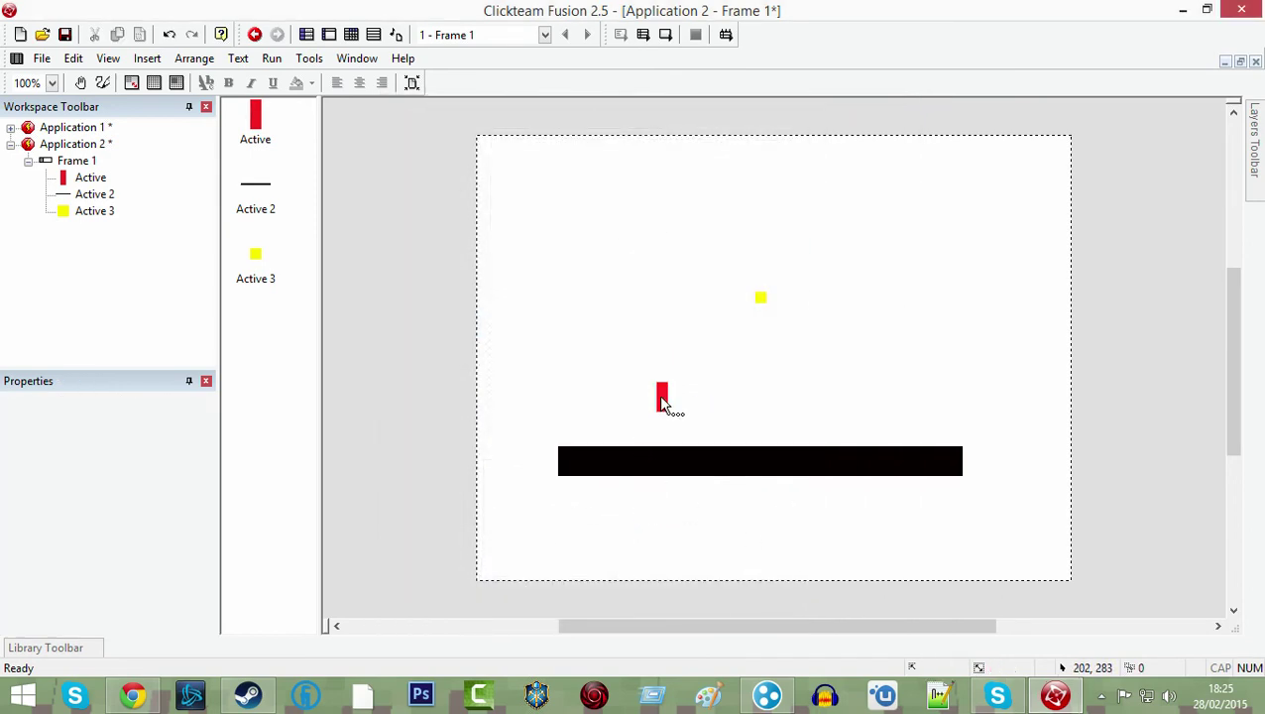
Run the application, fire a bullet, and close the game window
{"action": "left_click", "coordinate": [272, 58]}
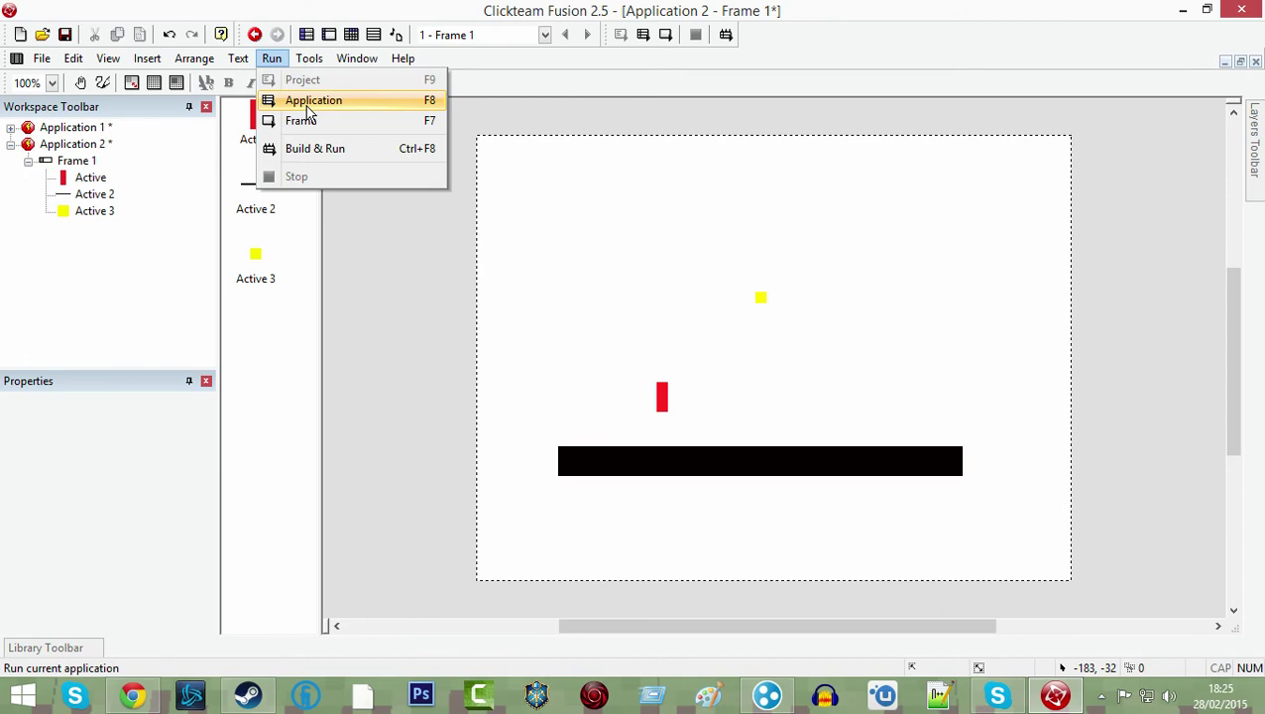
{"action": "left_click", "coordinate": [421, 110]}
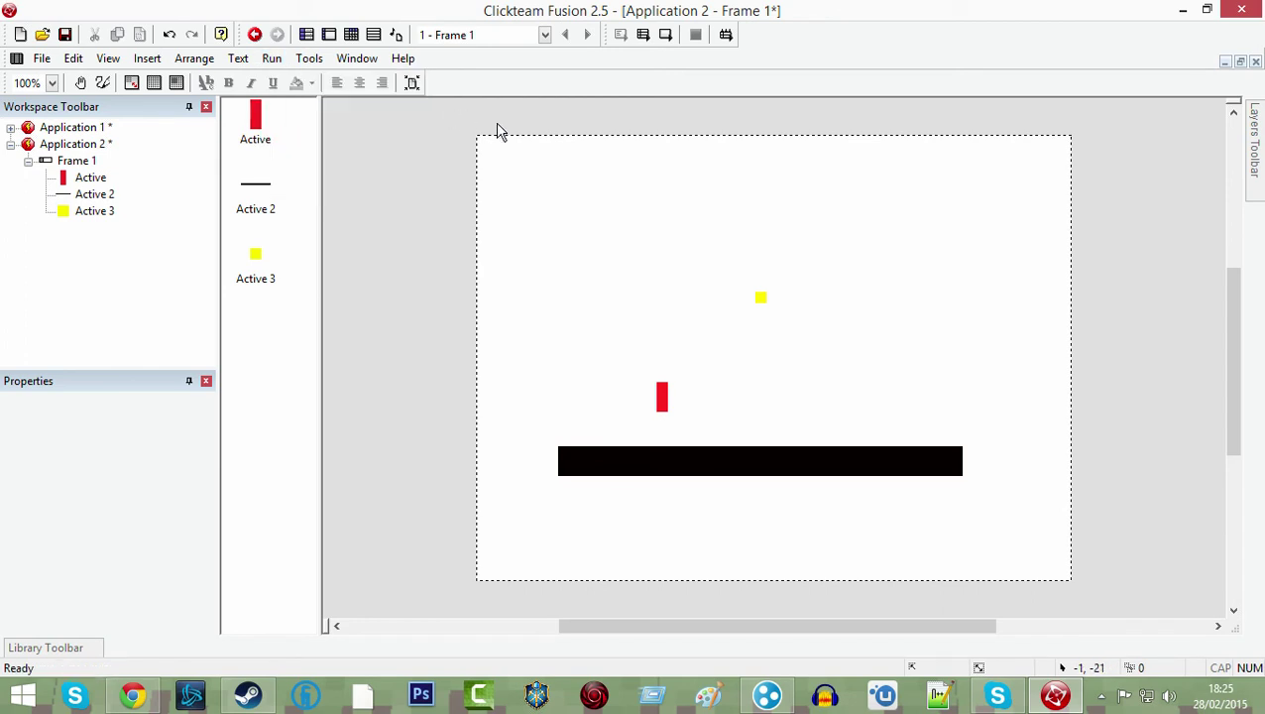
{"action": "key", "text": "space"}
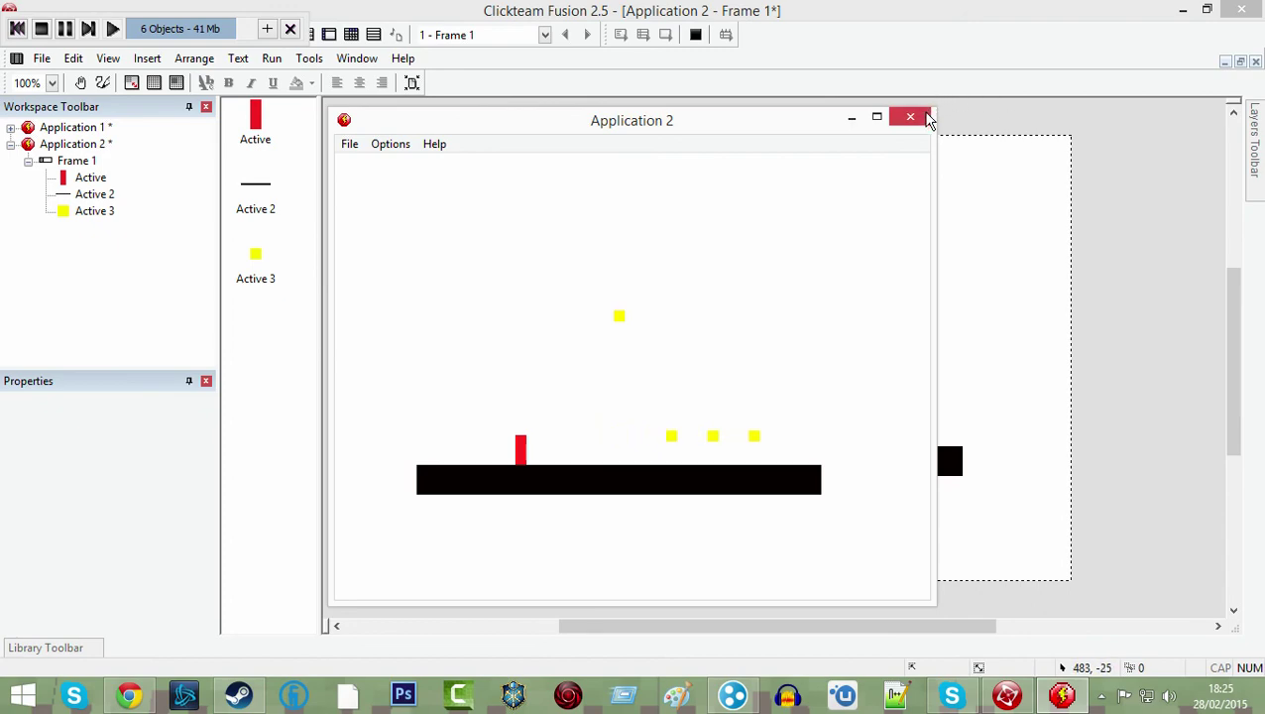
{"action": "left_click", "coordinate": [910, 117]}
{"action": "left_click", "coordinate": [309, 58]}
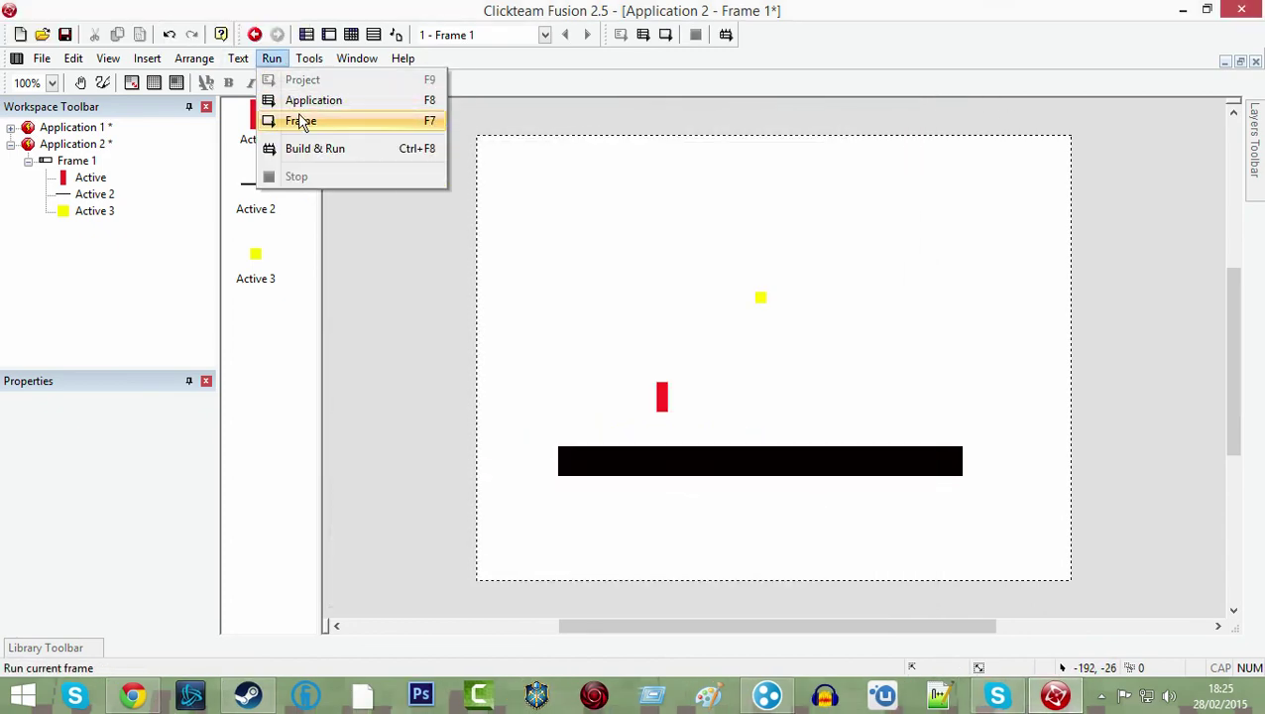
Set the red character's action point to mid-body (5, 16) and run the application
{"action": "left_click", "coordinate": [526, 291]}
{"action": "double_click", "coordinate": [662, 391]}
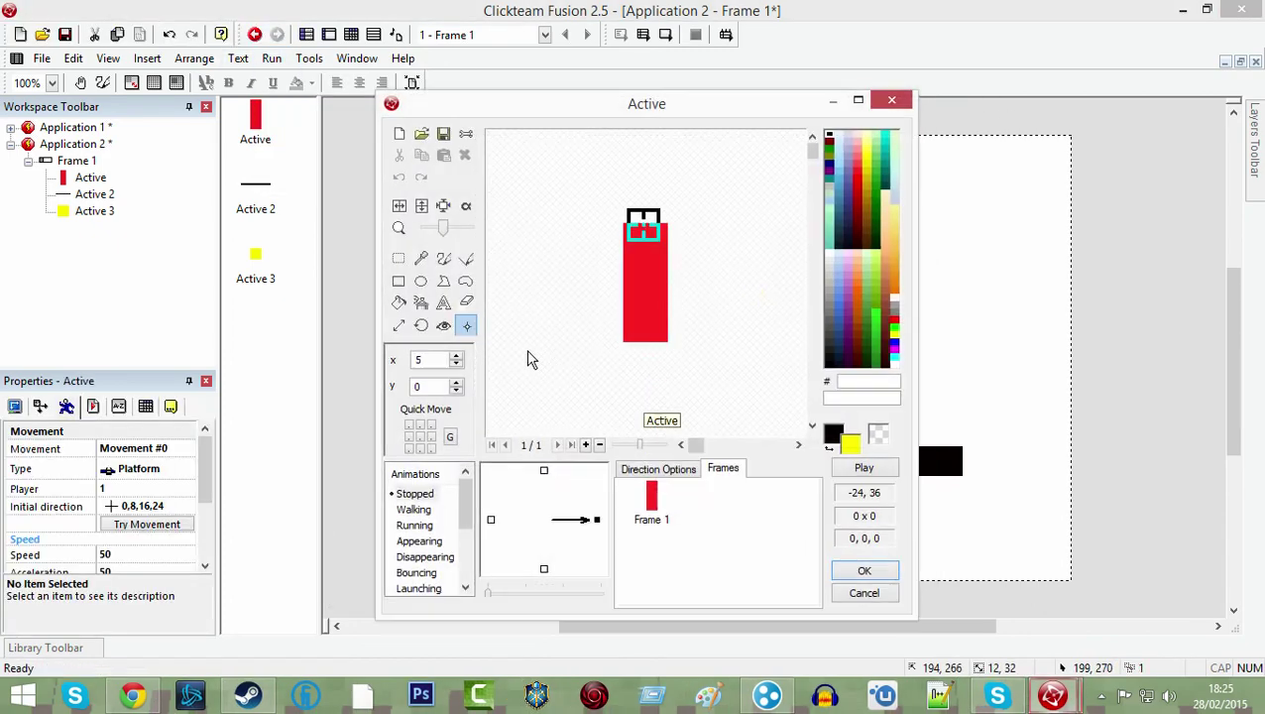
{"action": "left_click", "coordinate": [643, 282]}
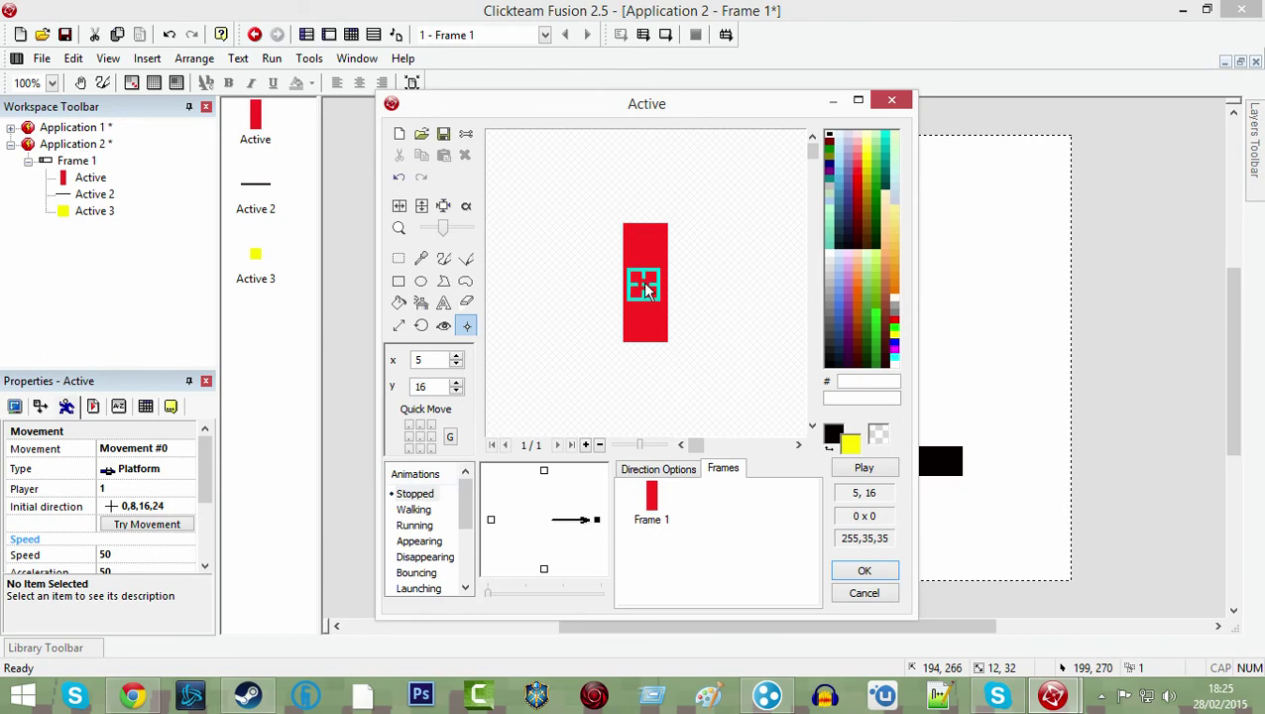
{"action": "left_click", "coordinate": [858, 571]}
{"action": "left_click", "coordinate": [271, 59]}
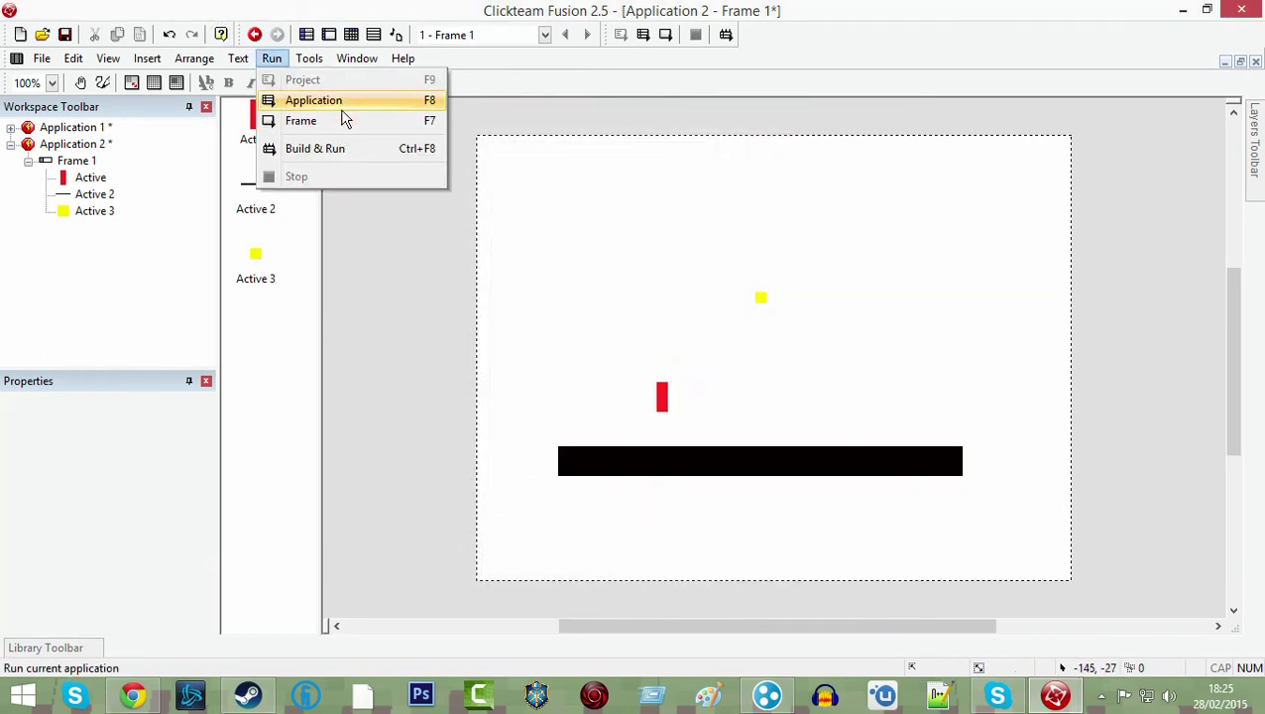
{"action": "left_click", "coordinate": [335, 102]}
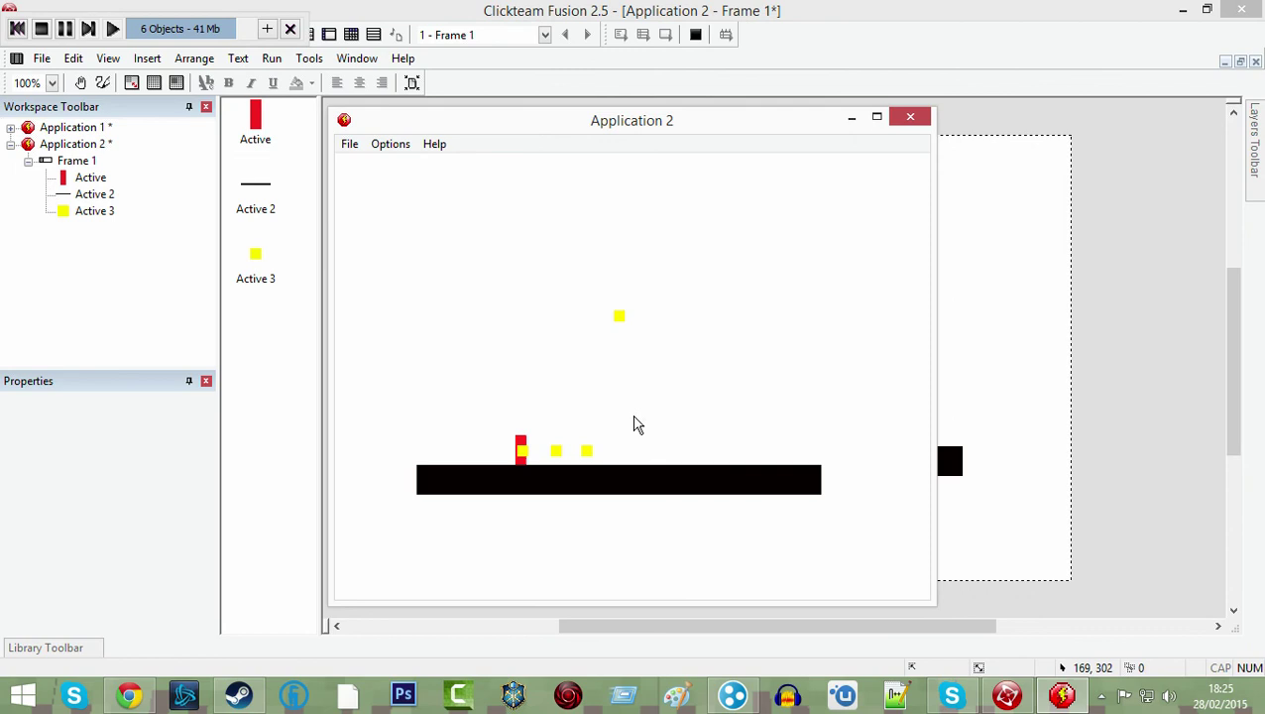